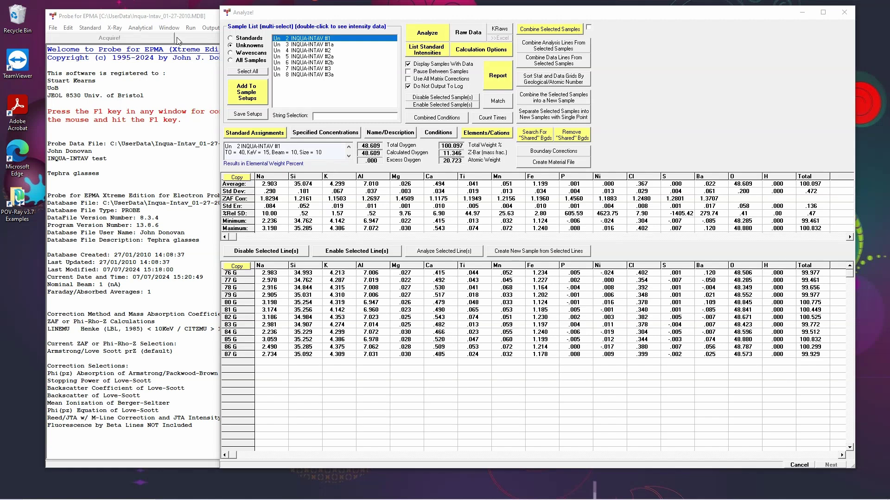
# - Open the Plot Standard and Unknown Sample Data dialog from the Output menu
pyautogui.click(211, 27)
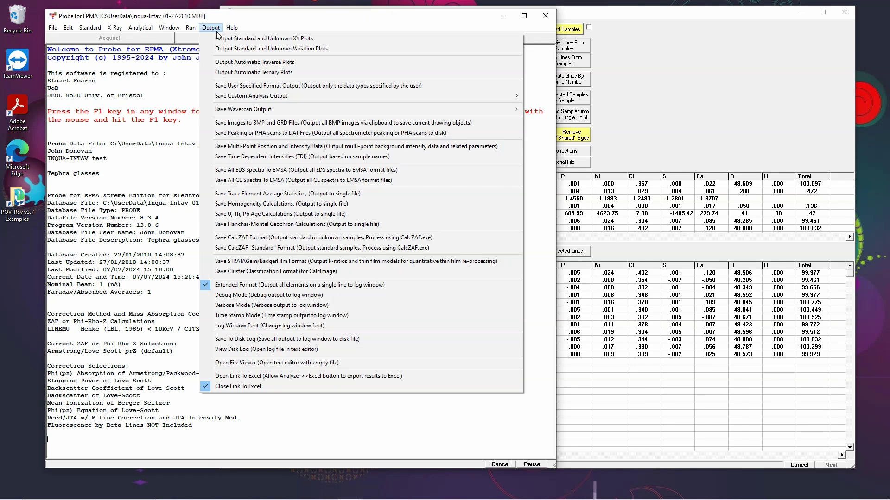
pyautogui.click(218, 38)
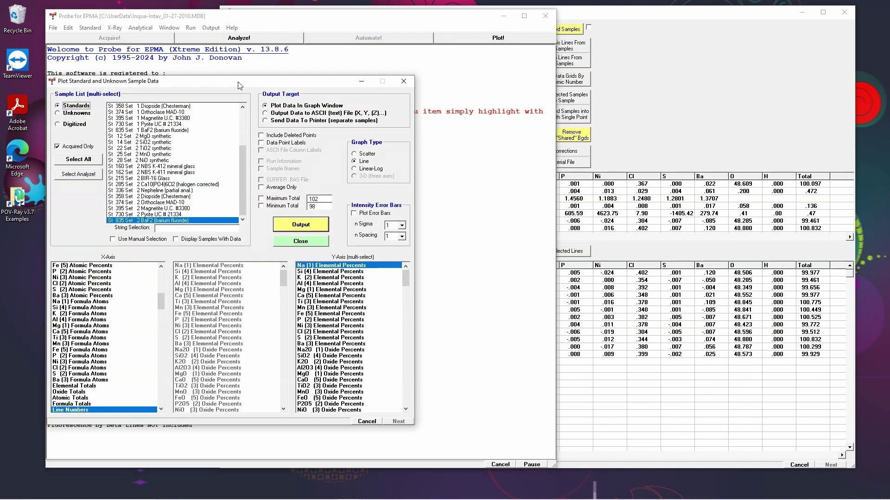
# - Graph Na-to-Ba Elemental Percents for unknown INQUA-INTAV #3a against line number
pyautogui.moveTo(240, 86); pyautogui.dragTo(226, 57)
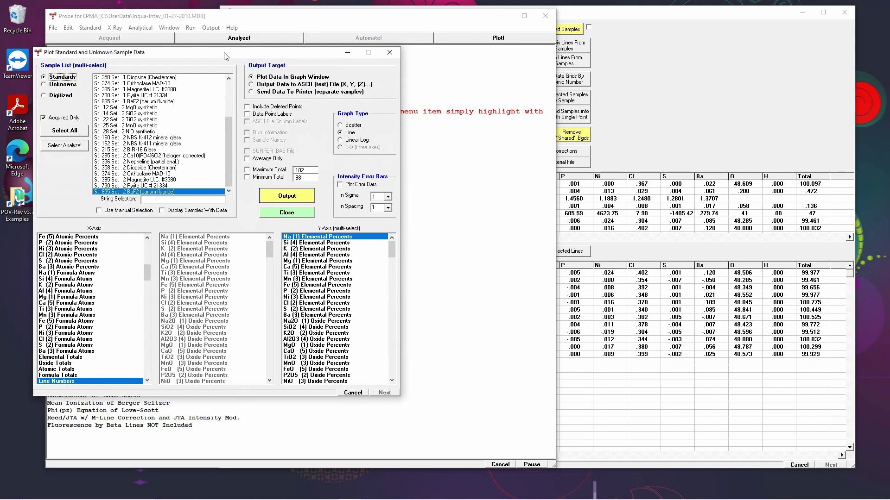
pyautogui.click(45, 84)
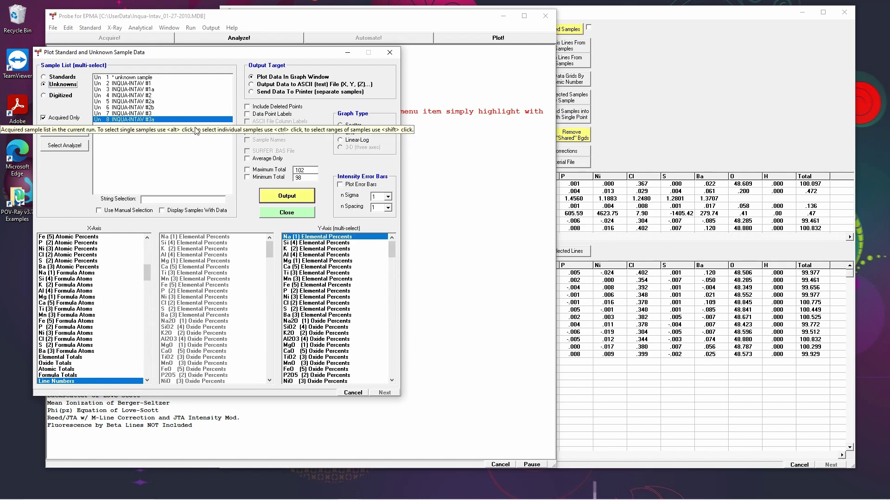
pyautogui.click(148, 84)
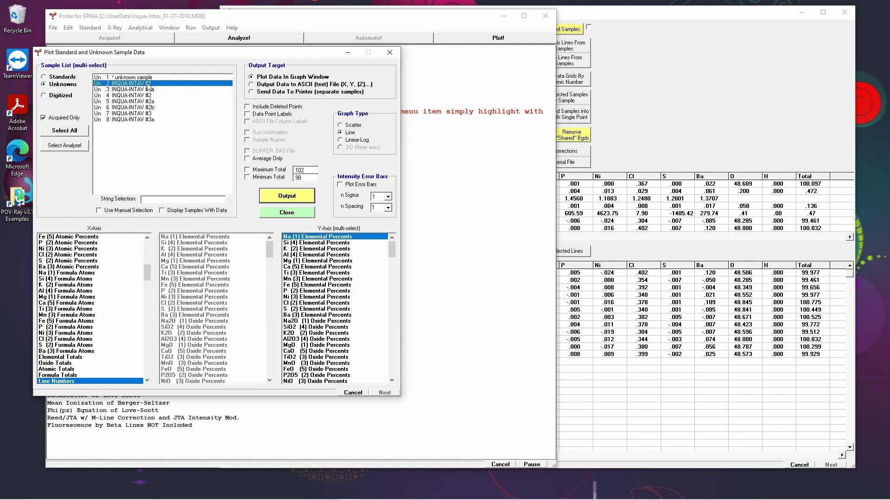
pyautogui.click(145, 86)
pyautogui.click(137, 120)
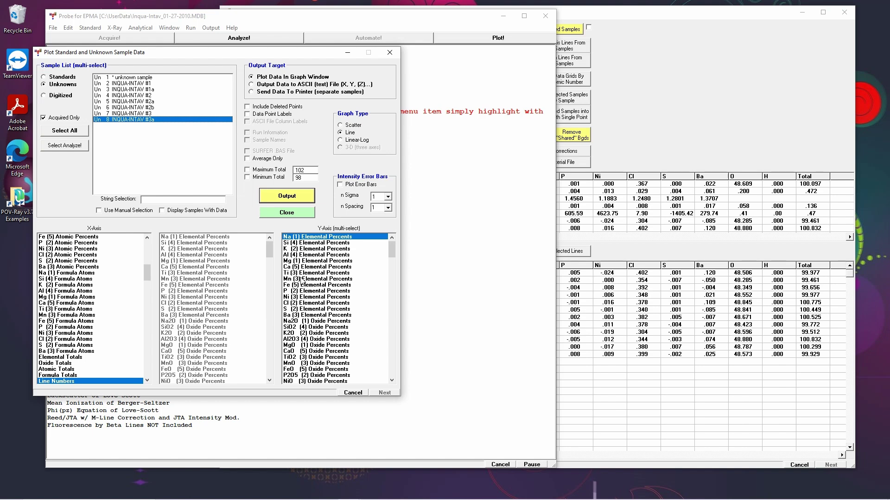
pyautogui.keyDown('shift'); pyautogui.click(306, 316); pyautogui.keyUp('shift')
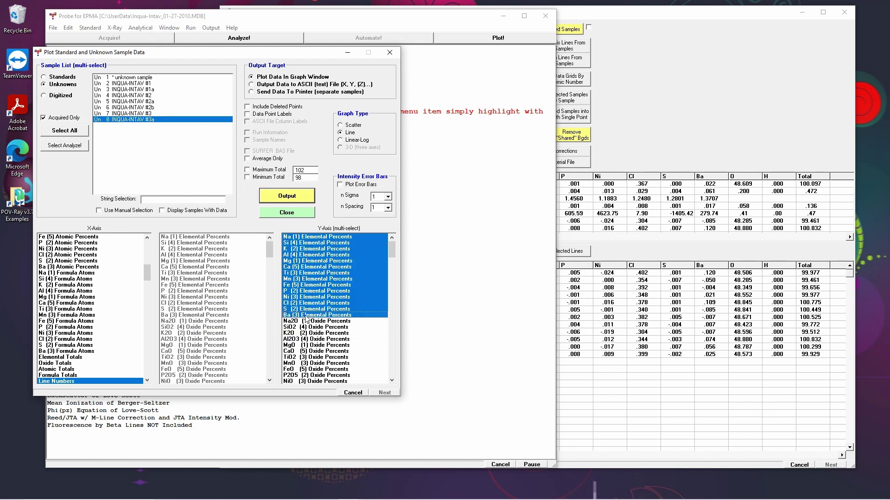
pyautogui.click(280, 198)
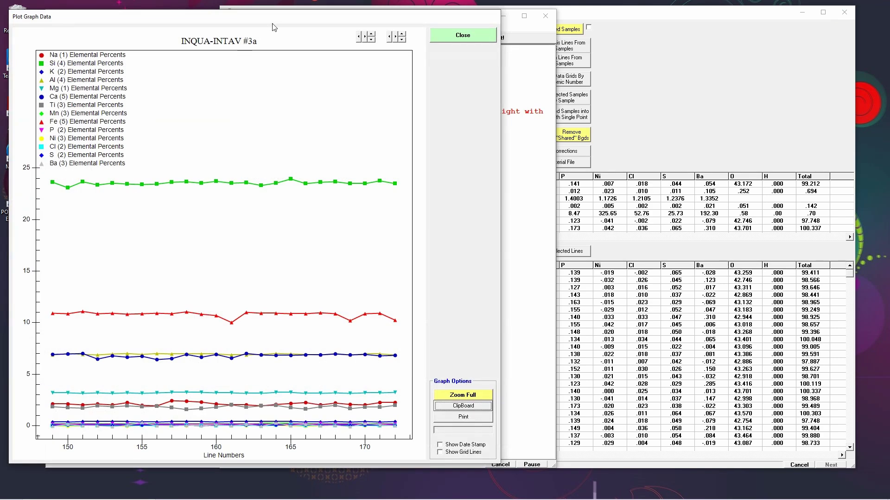
pyautogui.moveTo(273, 19); pyautogui.dragTo(621, 14)
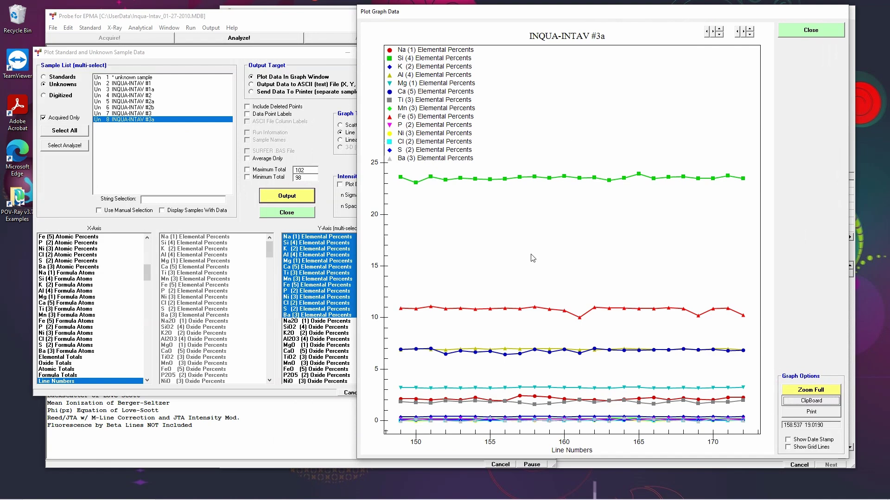
pyautogui.click(527, 355)
pyautogui.click(813, 34)
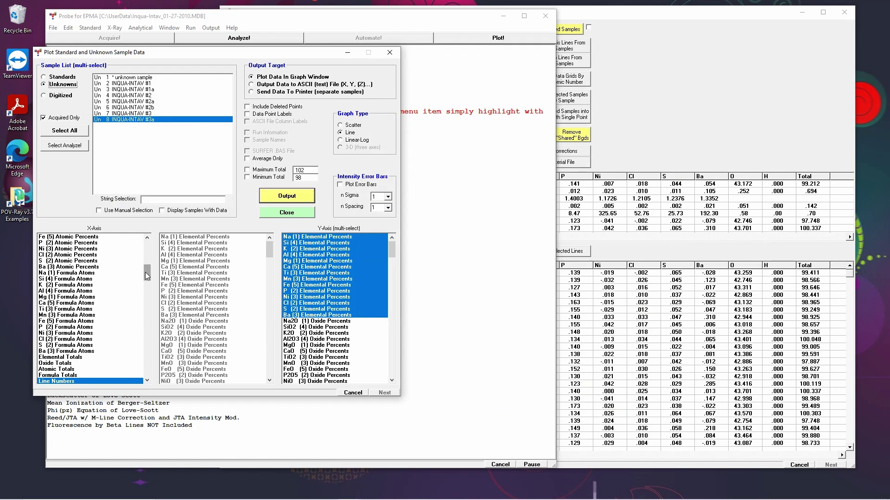
# - Graph Ca (5) Atomic Percents on Y against Mg (1) Atomic Percents on X
pyautogui.moveTo(146, 271); pyautogui.dragTo(143, 241)
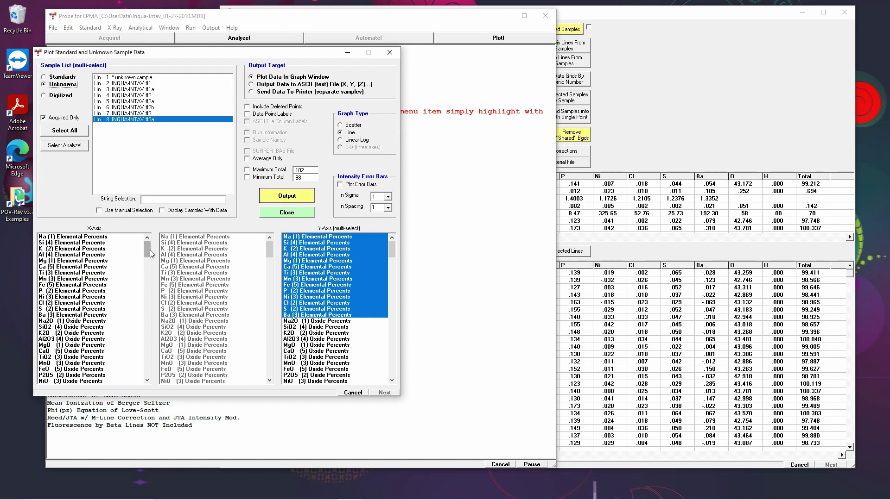
pyautogui.moveTo(148, 250); pyautogui.dragTo(149, 266)
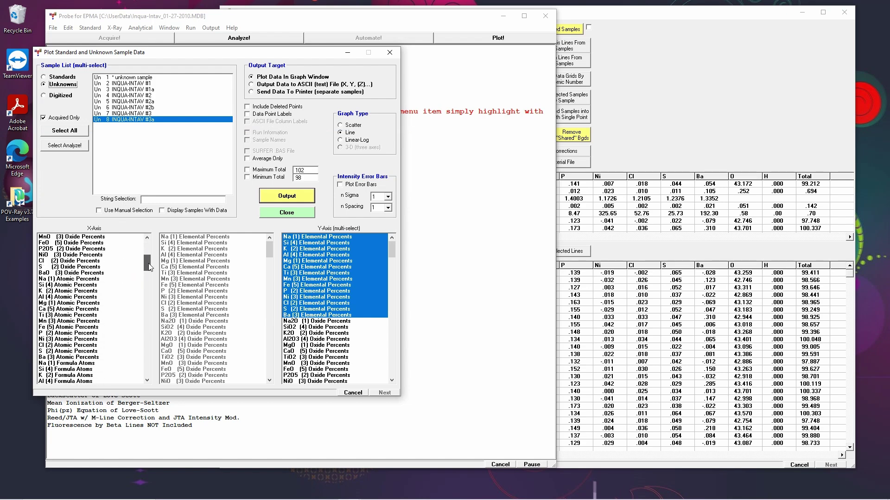
pyautogui.click(47, 303)
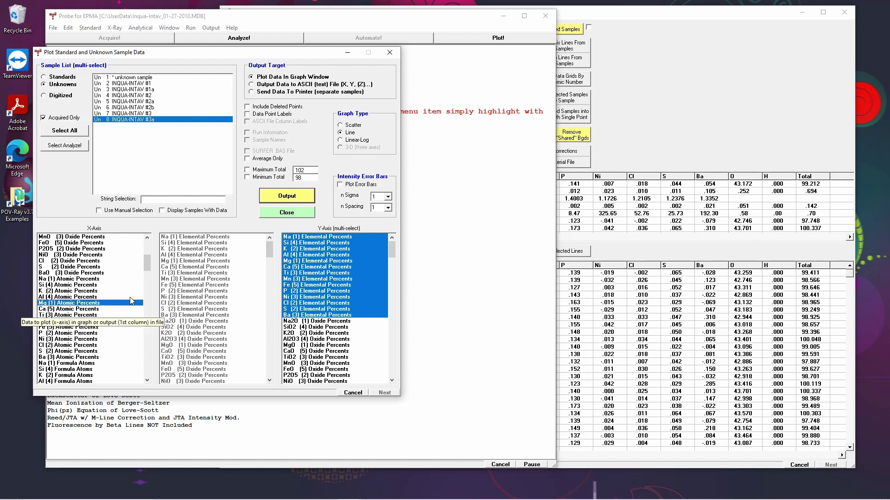
pyautogui.moveTo(391, 254); pyautogui.dragTo(392, 273)
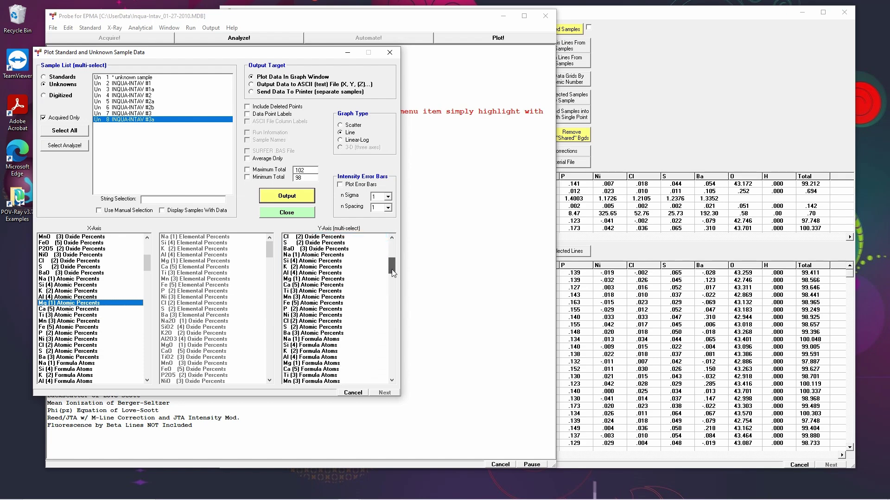
pyautogui.click(285, 284)
pyautogui.click(286, 194)
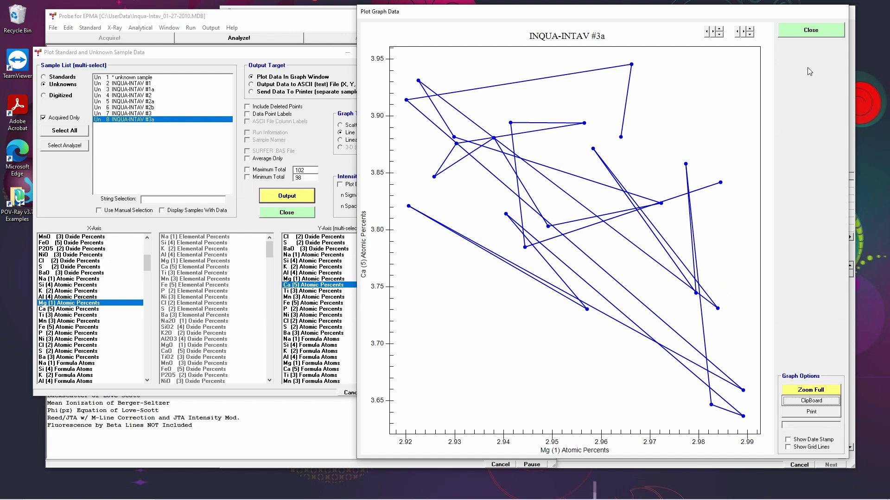
pyautogui.click(814, 32)
# - Regenerate the Ca-versus-Mg atomic-percent graph using the Scatter graph type
pyautogui.click(342, 126)
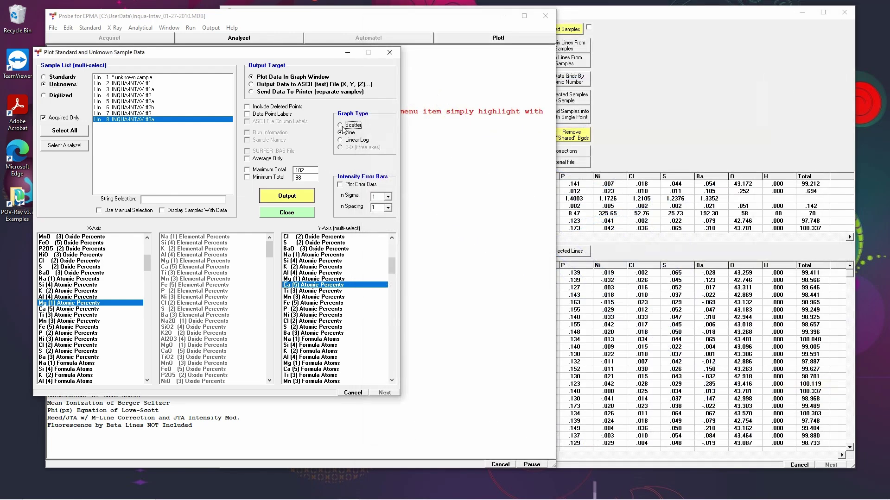
pyautogui.click(287, 195)
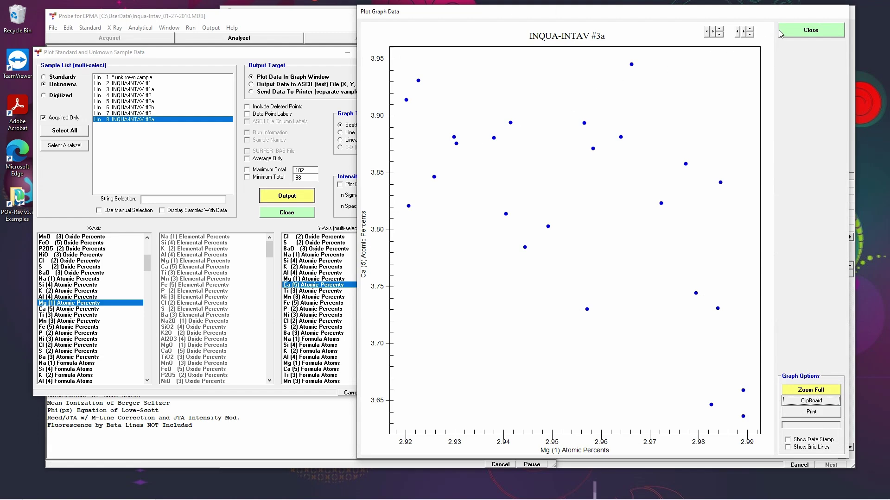
# - Scatter-plot Ca (5) against Mg (1) Atomic Percents for INQUA-INTAV #1 through #3a together
pyautogui.click(808, 30)
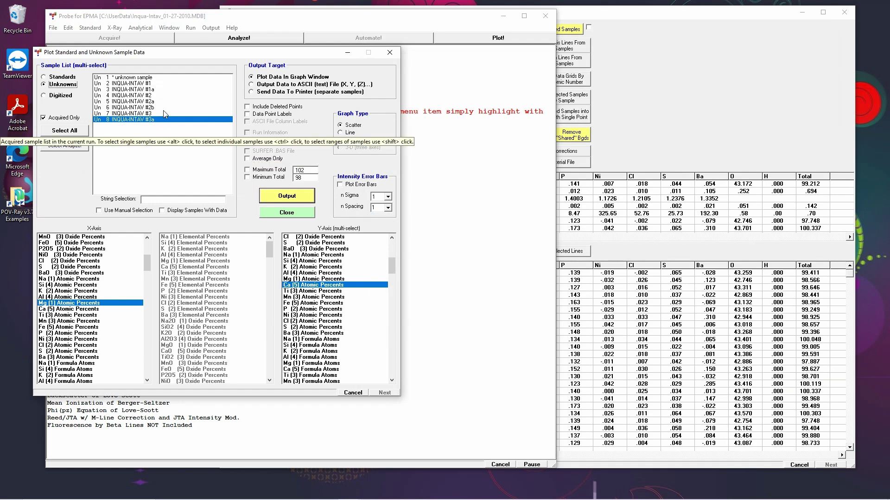
pyautogui.click(140, 83)
pyautogui.keyDown('shift'); pyautogui.click(137, 120); pyautogui.keyUp('shift')
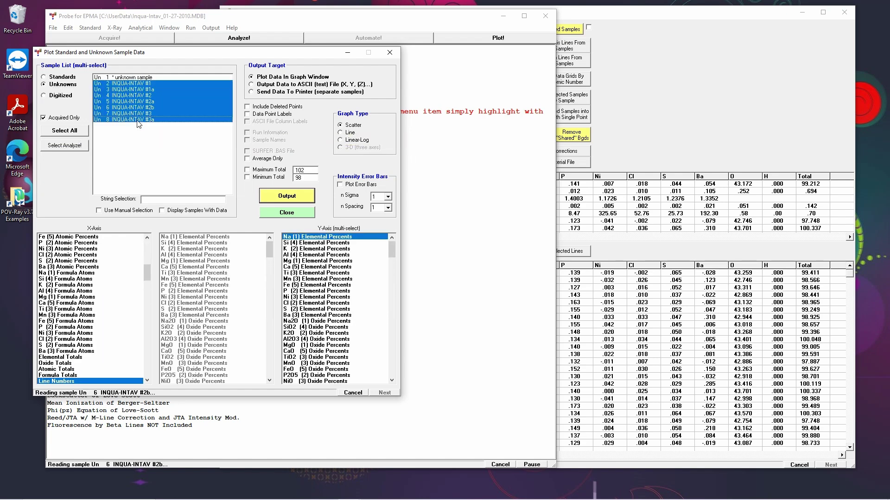
pyautogui.moveTo(149, 271); pyautogui.dragTo(149, 265)
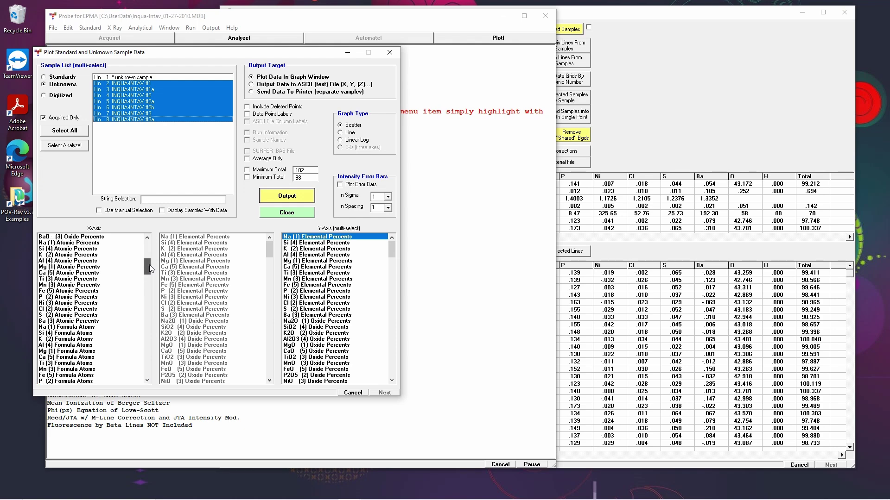
pyautogui.click(56, 267)
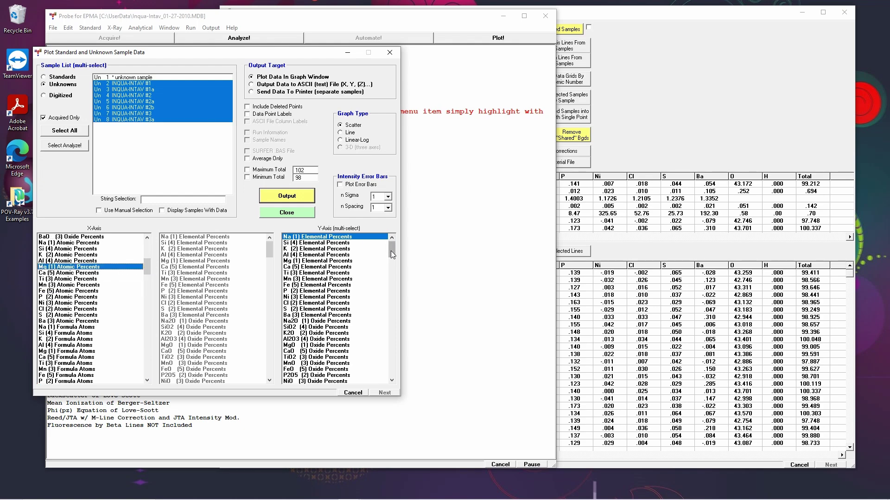
pyautogui.moveTo(391, 251); pyautogui.dragTo(391, 266)
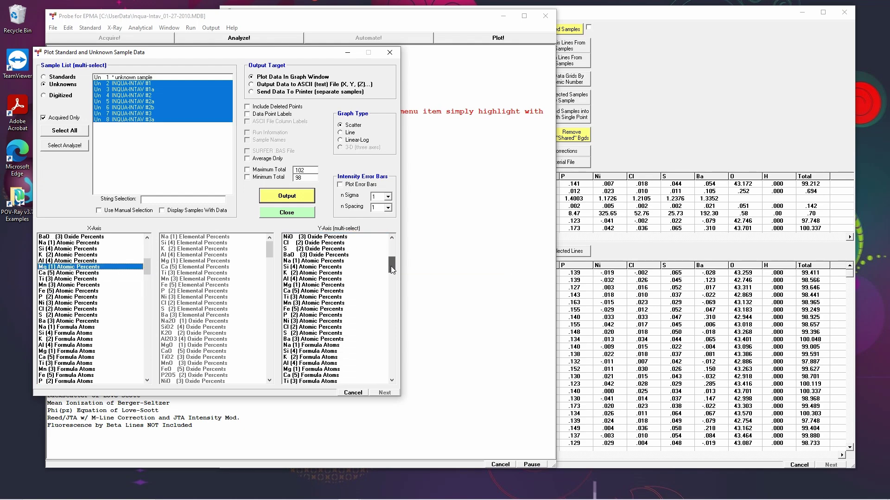
pyautogui.click(298, 291)
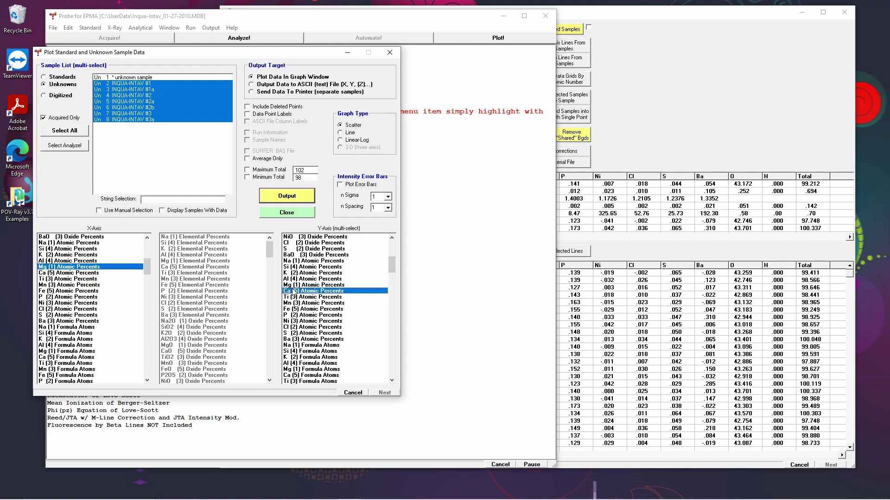
pyautogui.click(292, 202)
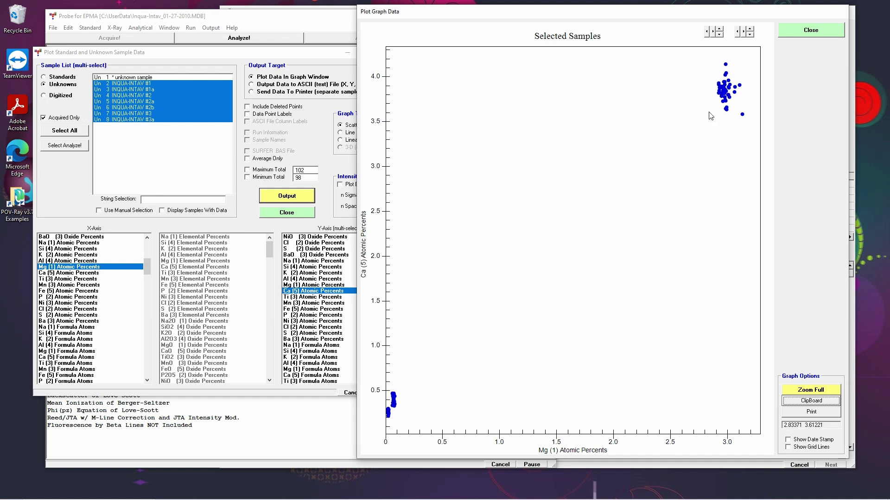
# - Replot the samples with Average Only checked and points labelled by line number
pyautogui.click(810, 33)
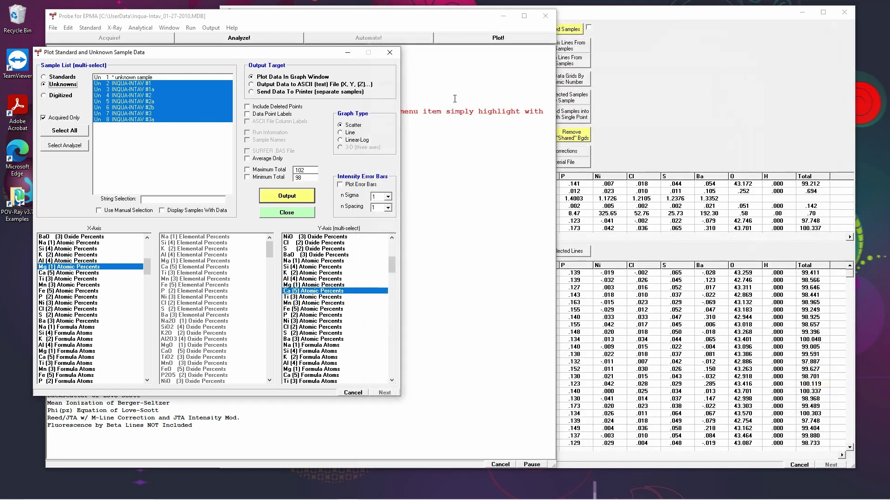
pyautogui.click(249, 161)
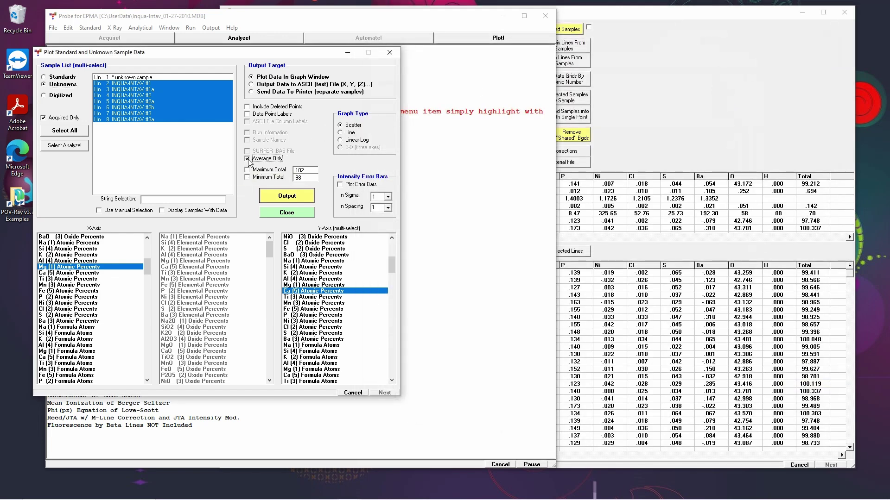
pyautogui.click(247, 115)
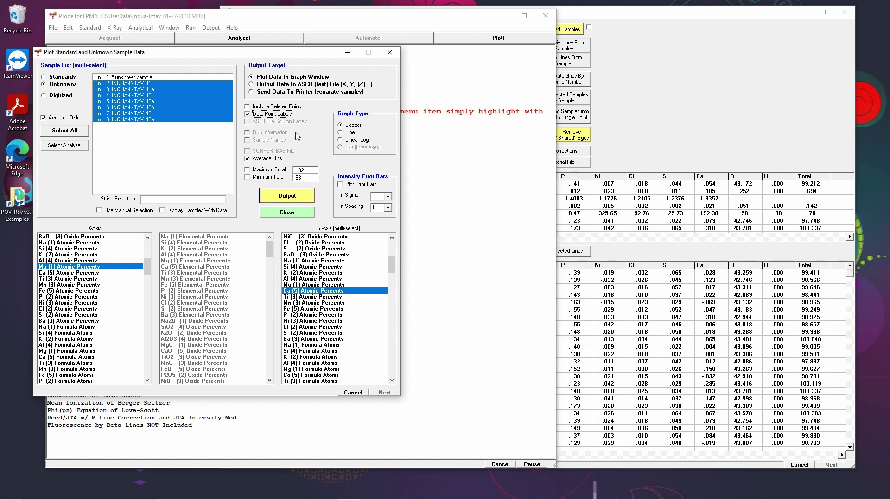
pyautogui.click(293, 196)
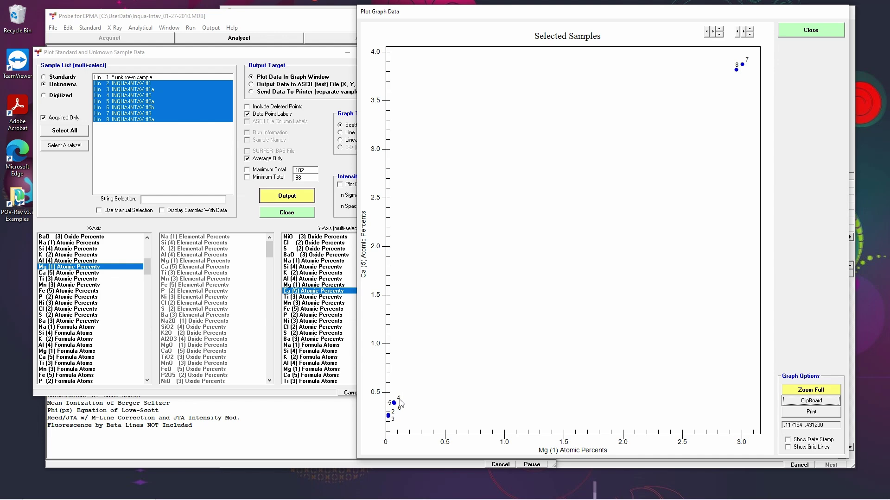
# - Close the Ca-versus-Mg graph and plot dialog, then close and confirm closing the Inqua-Intav database
pyautogui.click(798, 30)
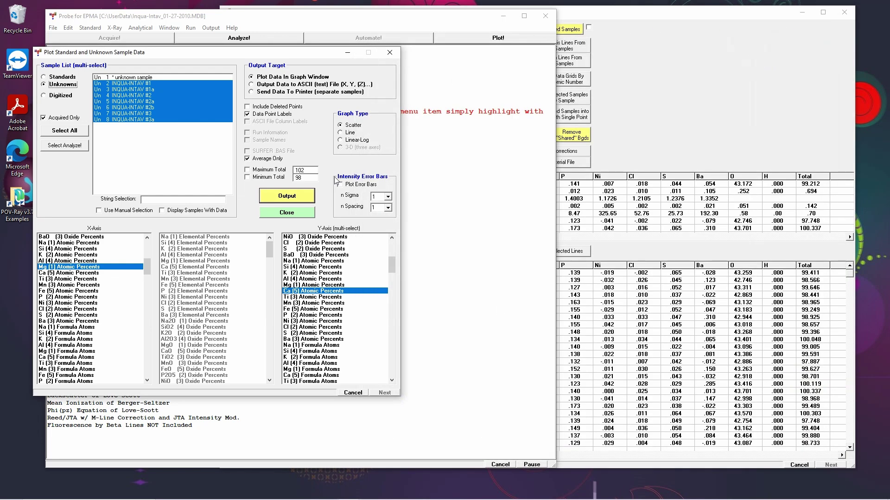
pyautogui.click(286, 213)
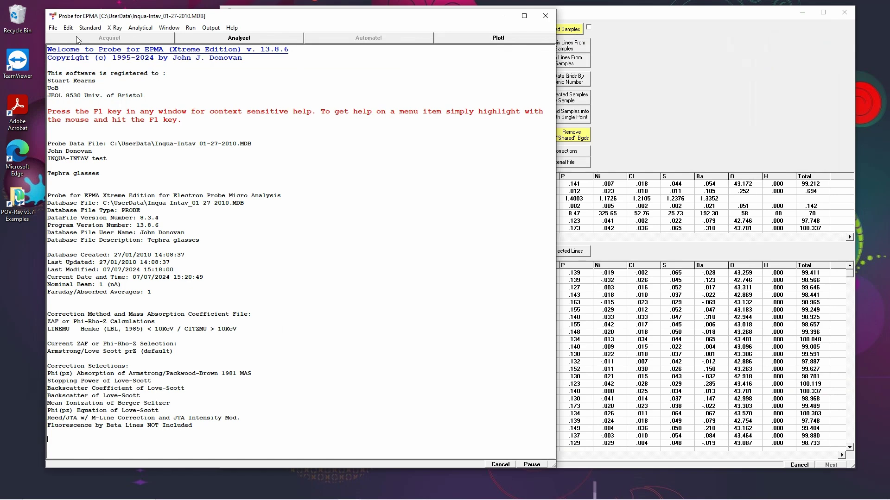
pyautogui.click(52, 28)
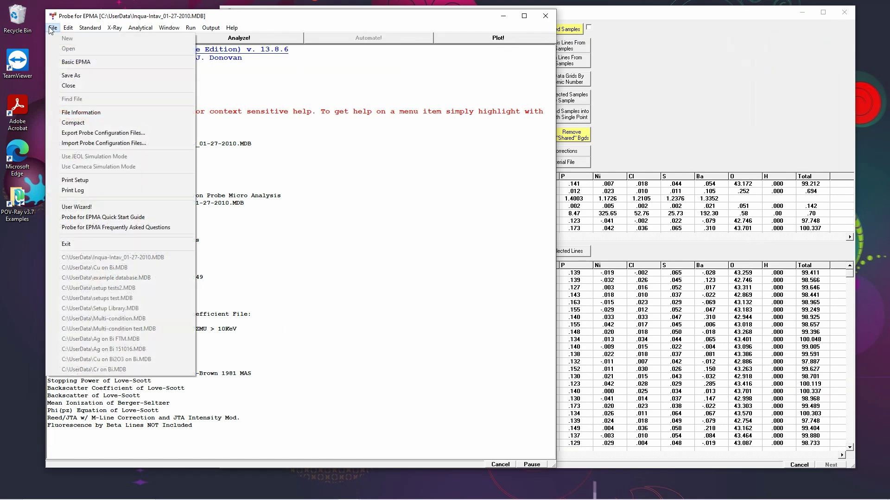
pyautogui.click(82, 84)
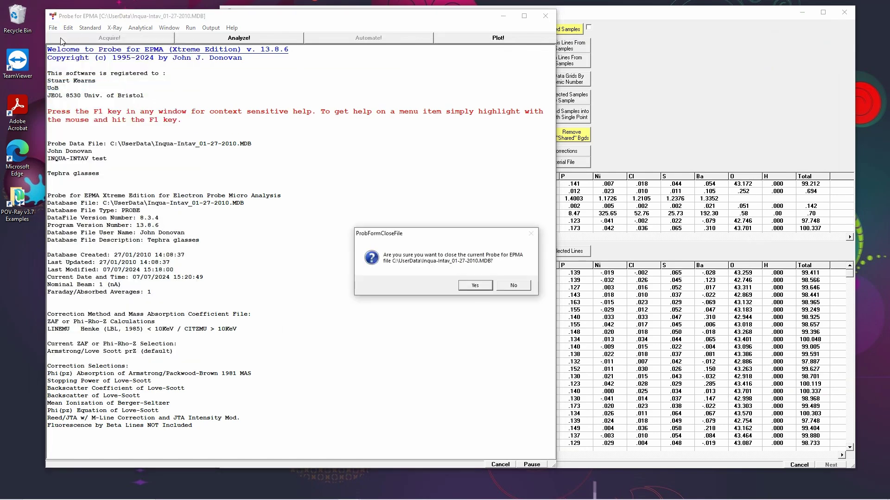
pyautogui.click(473, 286)
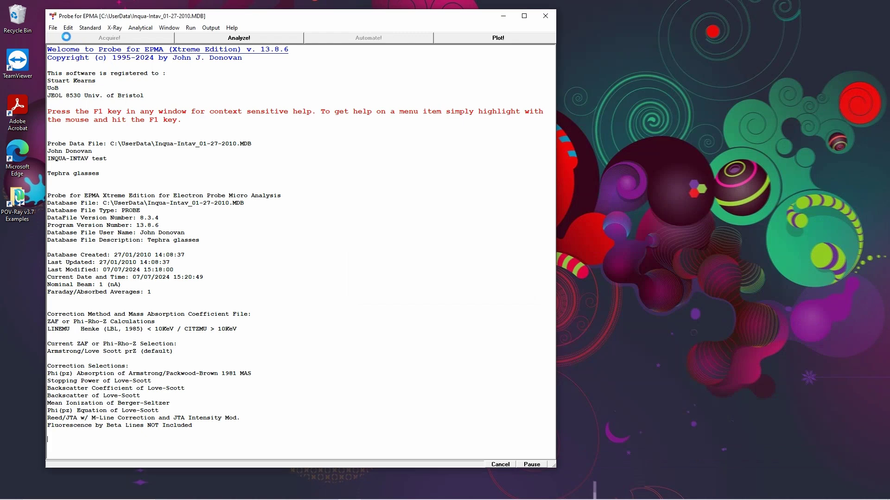
# - Open recent Cu on Bi2O3 on Bi.MDB, accept its warnings, and open Output Standard and Unknown XY Plots
pyautogui.click(53, 29)
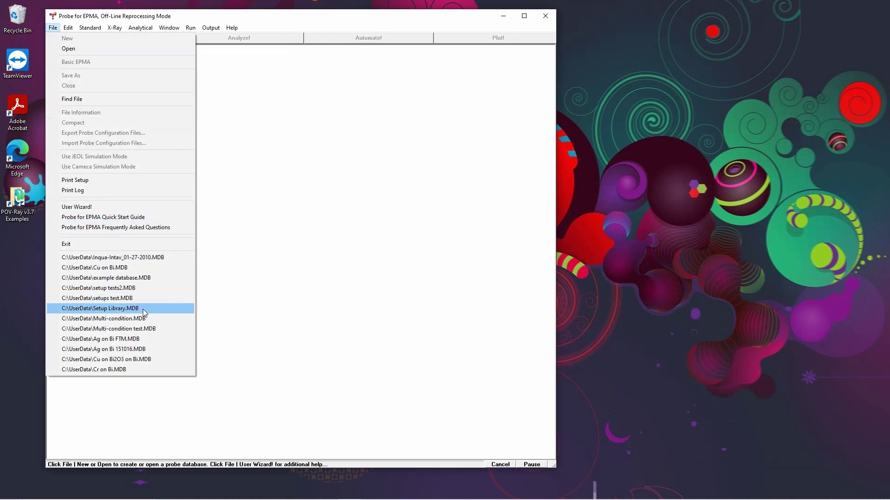
pyautogui.click(136, 360)
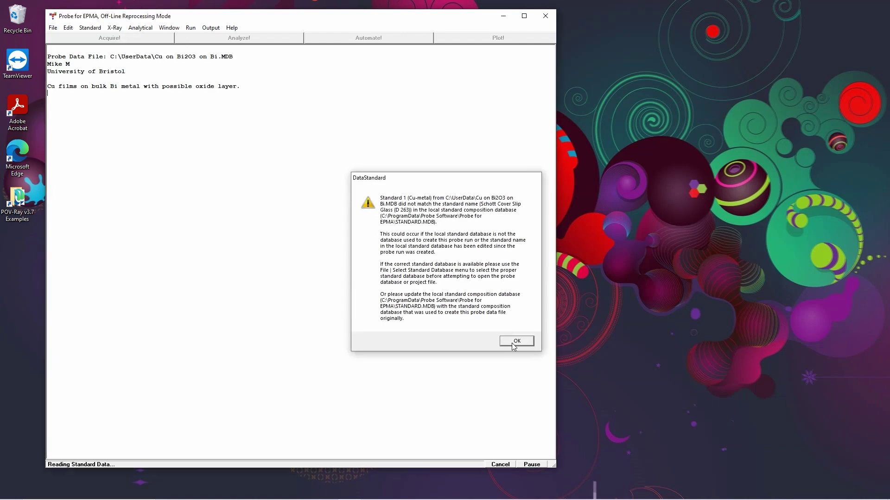
pyautogui.click(513, 342)
pyautogui.click(477, 296)
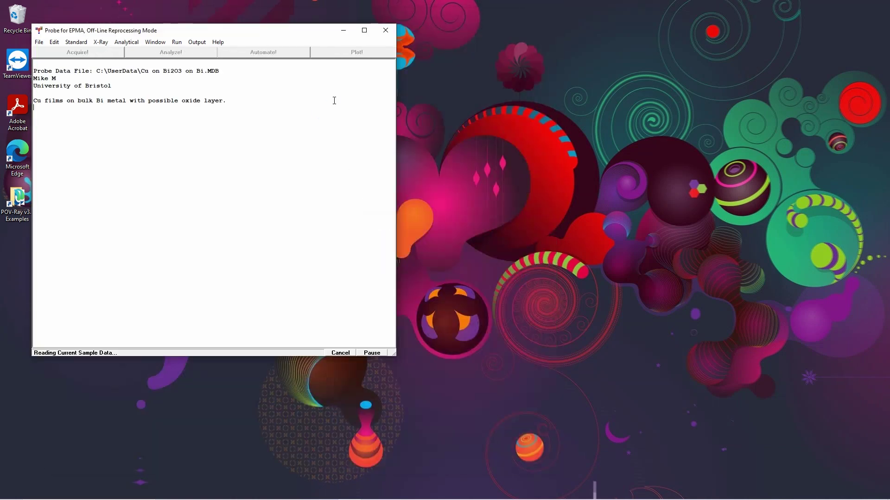
pyautogui.click(196, 43)
pyautogui.click(210, 53)
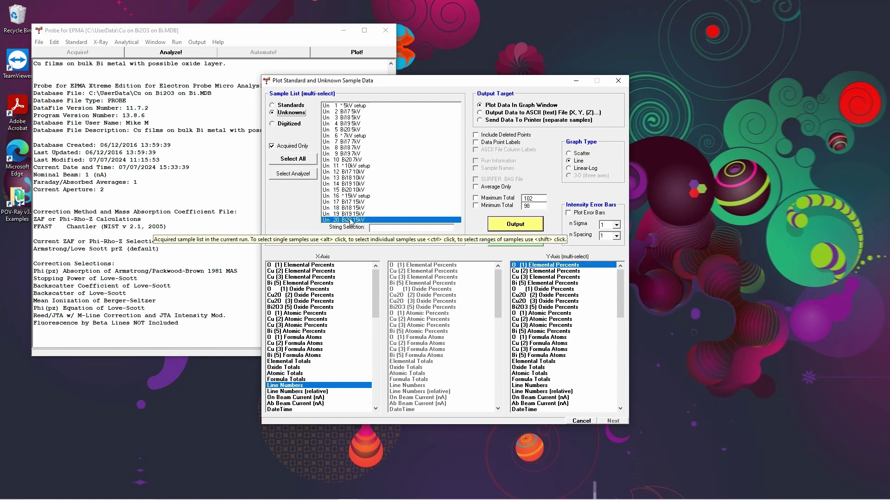
# - Filter samples by the string 'Bi20' and use Bi (5) Kilovolts as the X axis
pyautogui.click(384, 229)
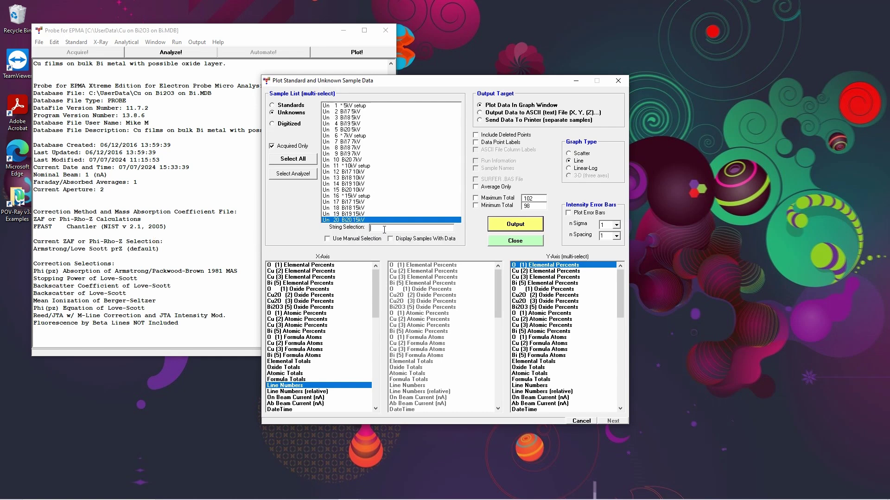
pyautogui.write('Bi20')
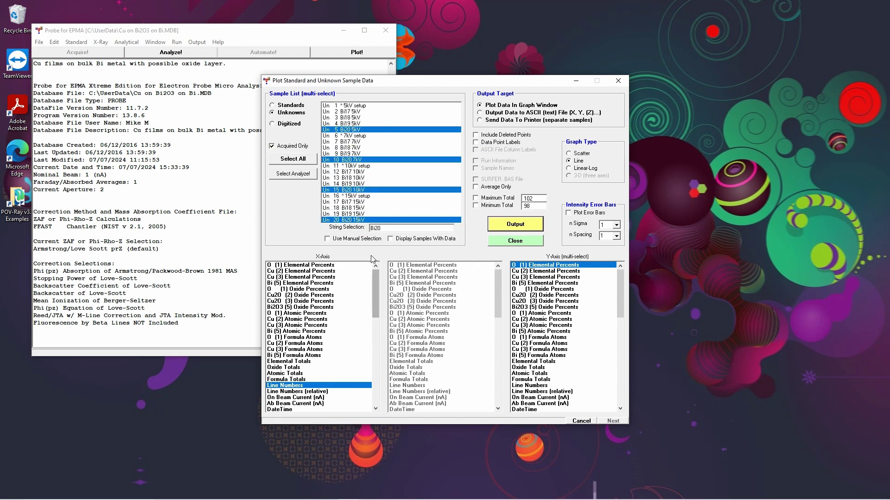
pyautogui.moveTo(376, 286); pyautogui.dragTo(385, 375)
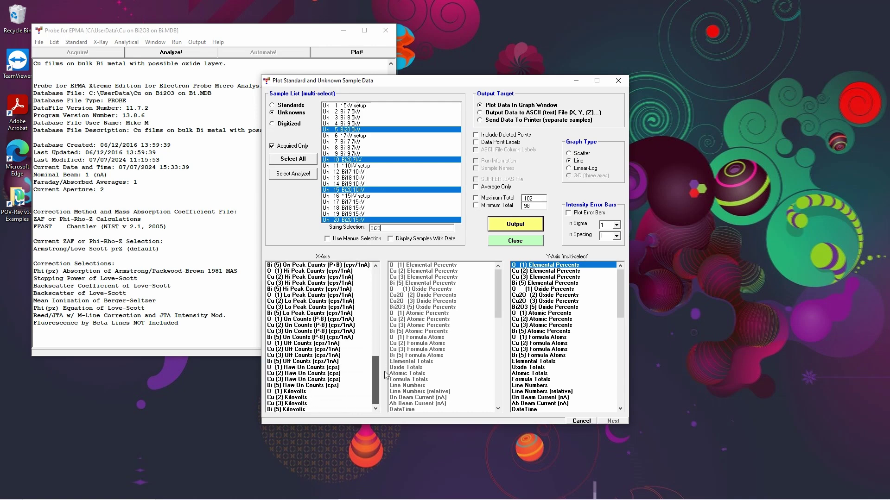
pyautogui.click(291, 411)
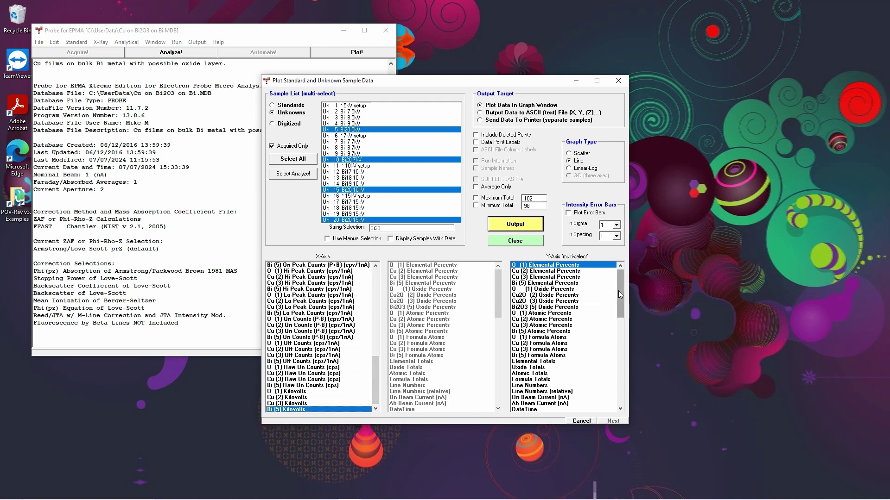
pyautogui.moveTo(618, 291); pyautogui.dragTo(618, 343)
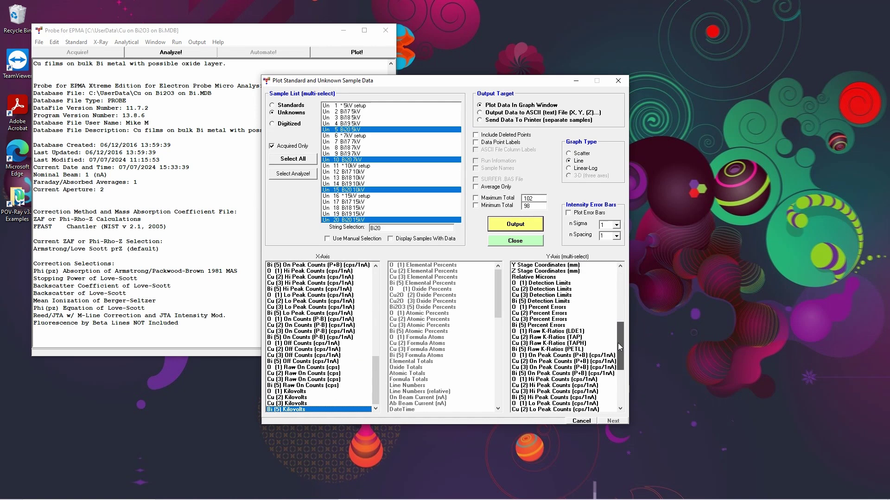
# - Scatter-plot O (1), Cu (2) and Bi (5) Raw K-Ratios on the Y axis, excluding Cu (3)
pyautogui.scroll(-1, 528, 331)
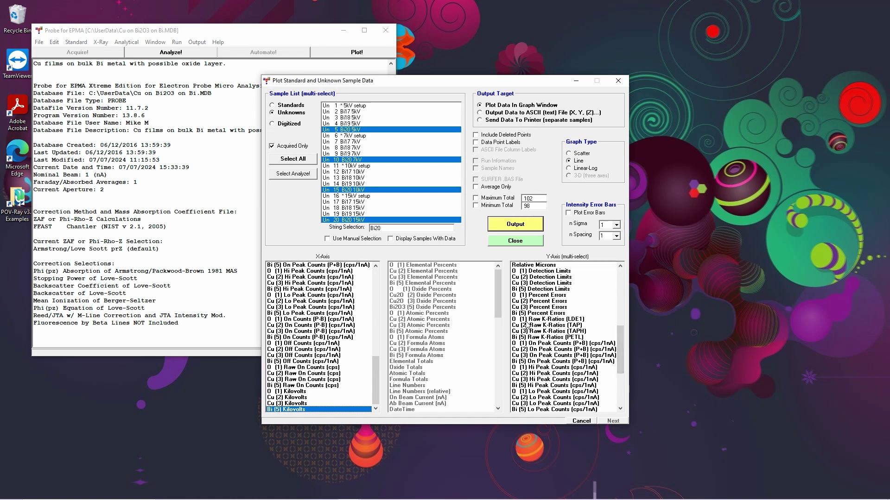
pyautogui.click(526, 320)
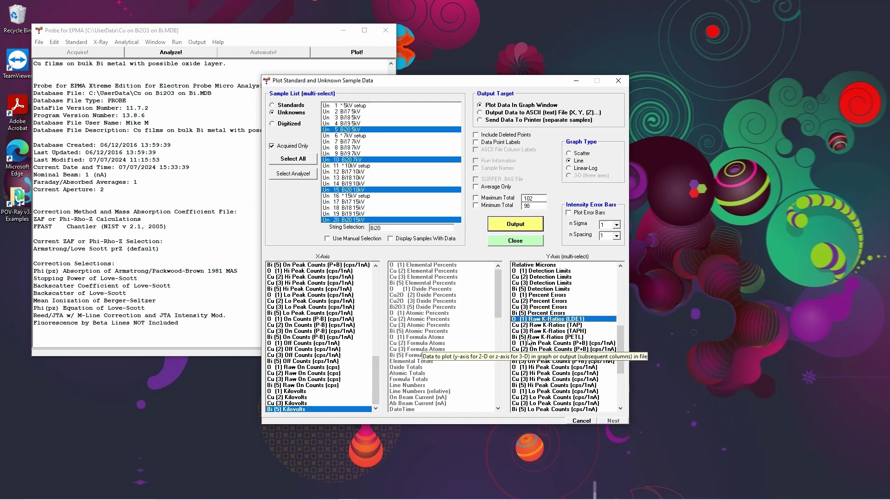
pyautogui.keyDown('shift'); pyautogui.click(528, 337); pyautogui.keyUp('shift')
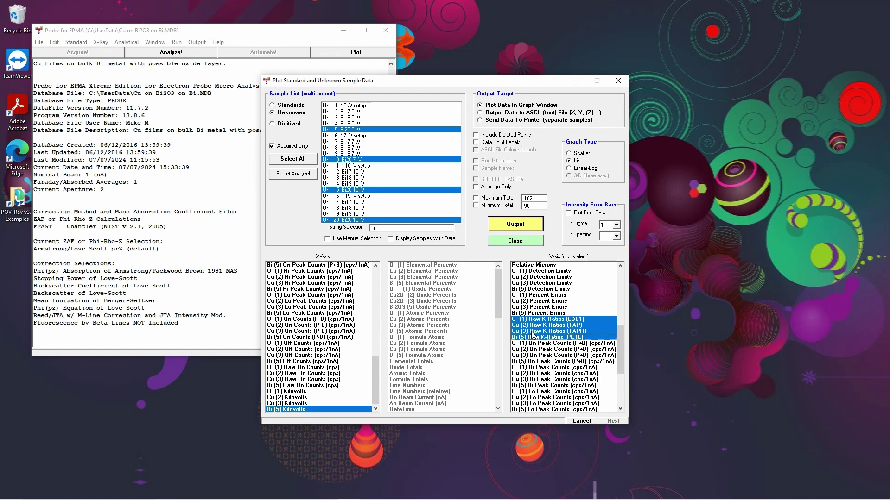
pyautogui.keyDown('ctrl'); pyautogui.click(531, 332); pyautogui.keyUp('ctrl')
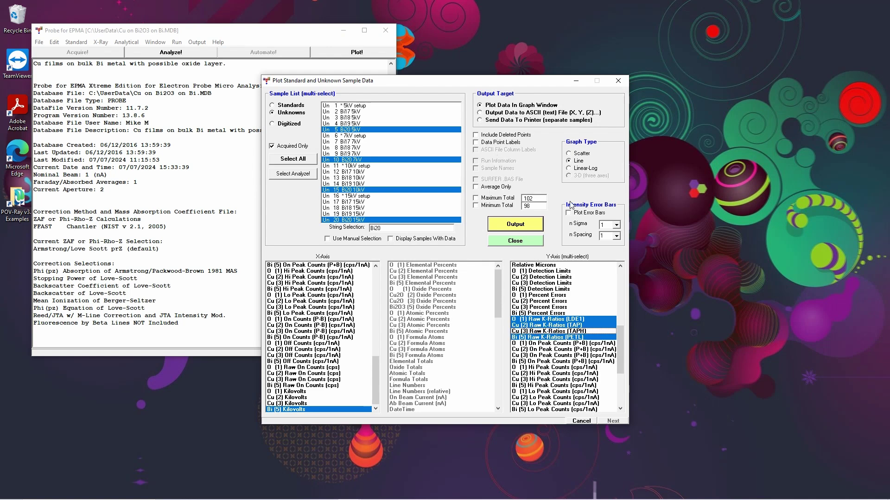
pyautogui.click(569, 153)
pyautogui.click(514, 225)
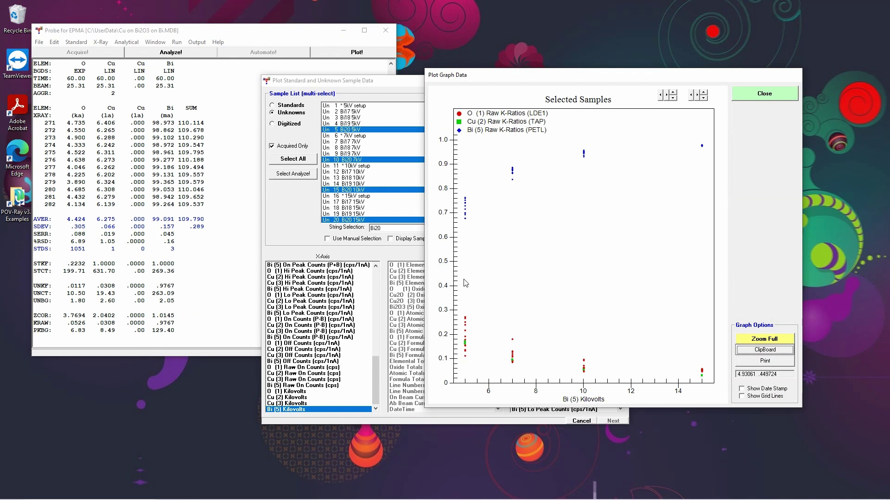
# - Regenerate the graph with Average Only checked so each sample shows one averaged point
pyautogui.click(761, 96)
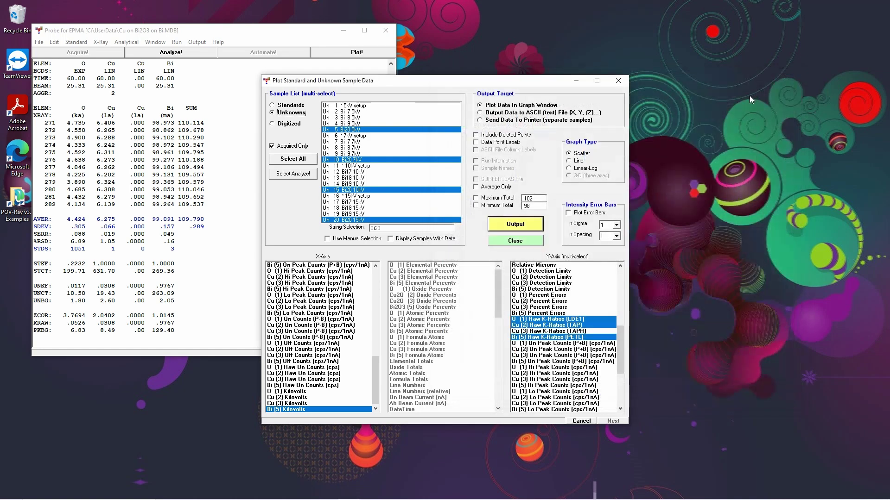
pyautogui.click(477, 187)
pyautogui.click(510, 226)
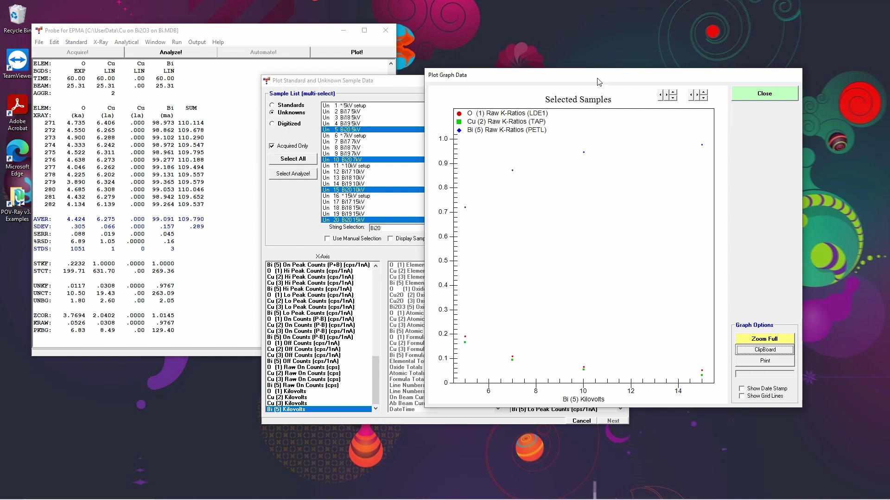
pyautogui.moveTo(598, 78); pyautogui.dragTo(539, 50)
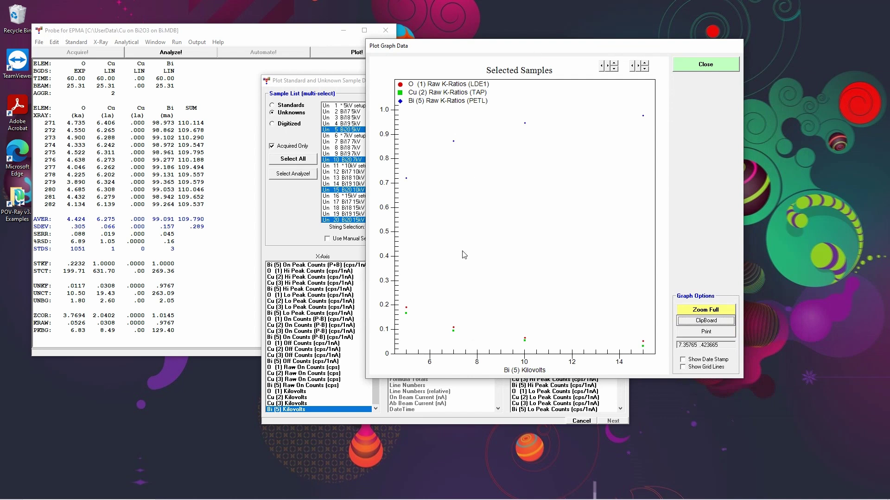
# - Open the graph's Customization Dialog from its context menu and move it aside at the Plot tab
pyautogui.rightClick(466, 235)
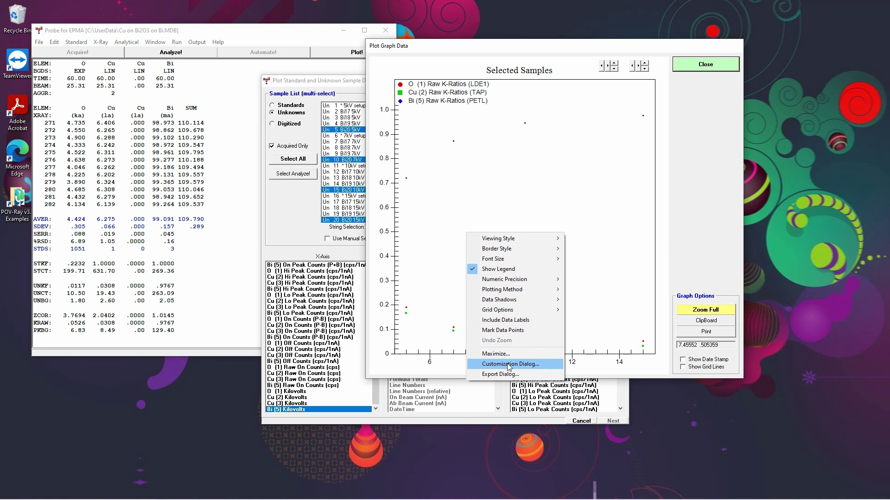
pyautogui.click(468, 210)
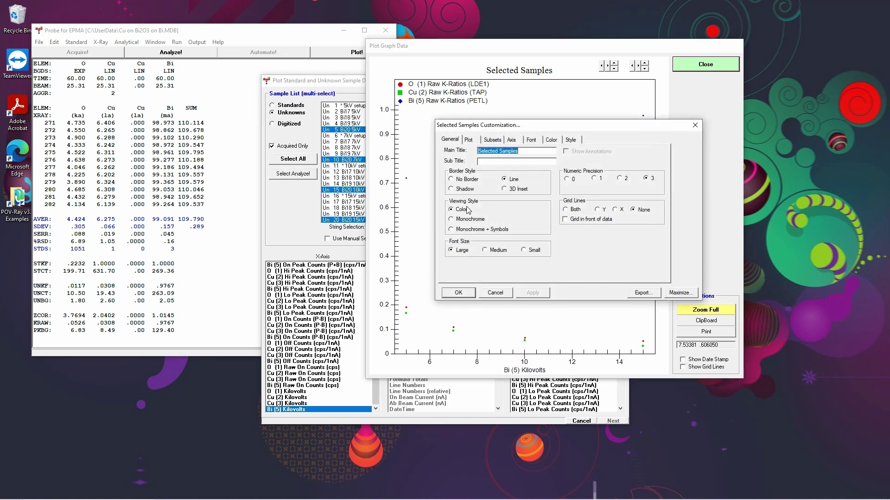
pyautogui.moveTo(559, 125); pyautogui.dragTo(185, 117)
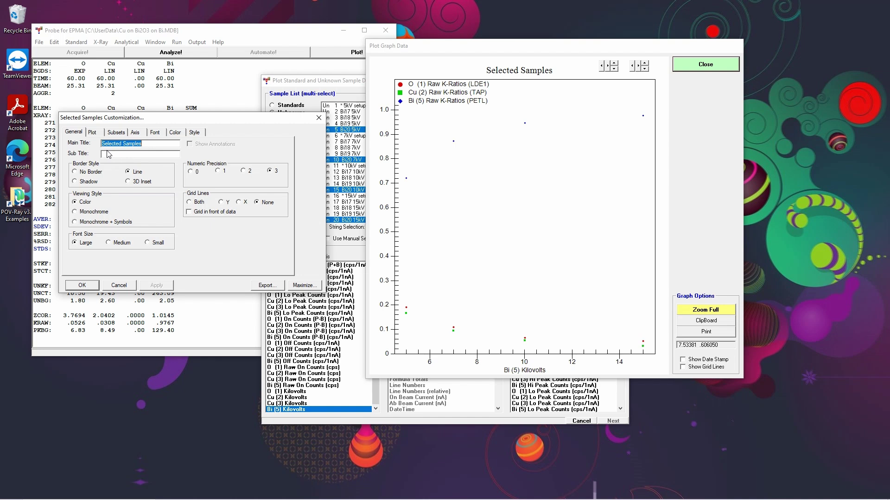
pyautogui.click(92, 133)
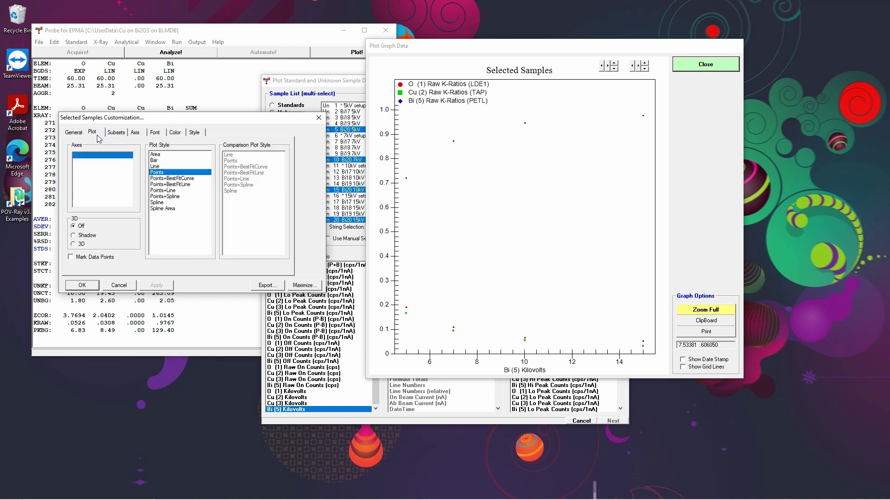
# - Try the best-fit line and curve styles, then apply Spline to the O, Cu and Bi series
pyautogui.click(180, 185)
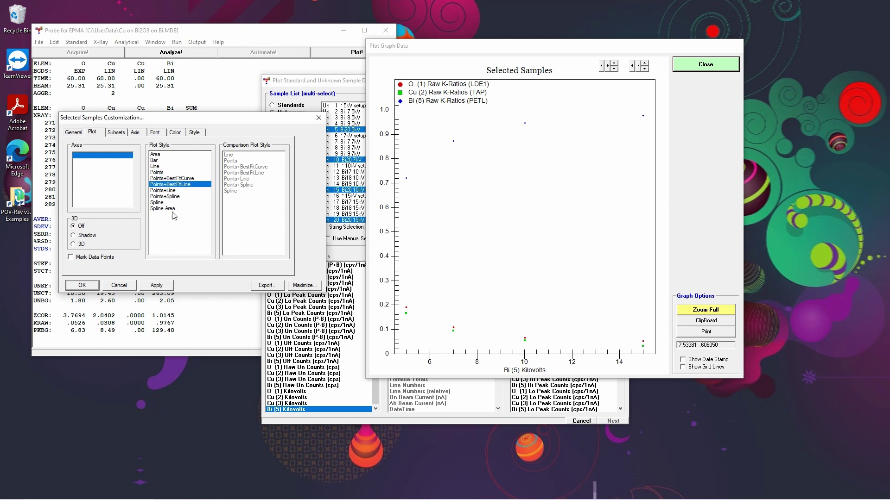
pyautogui.click(156, 286)
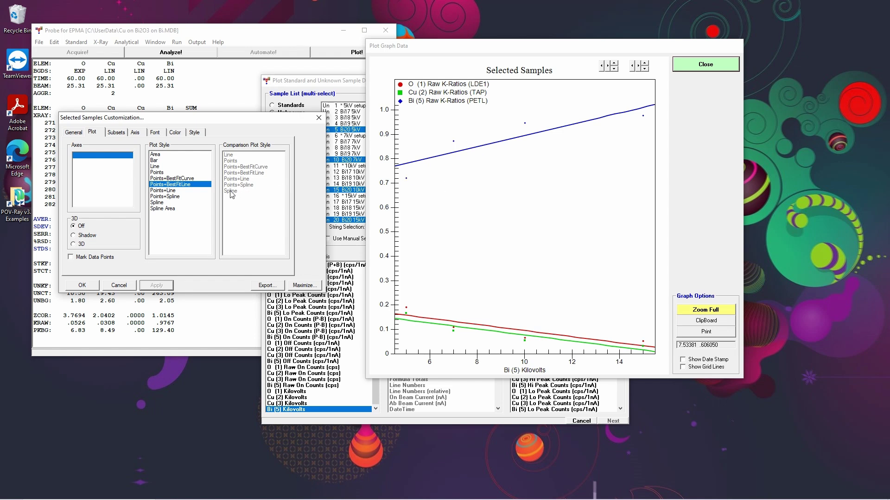
pyautogui.click(174, 178)
pyautogui.click(158, 286)
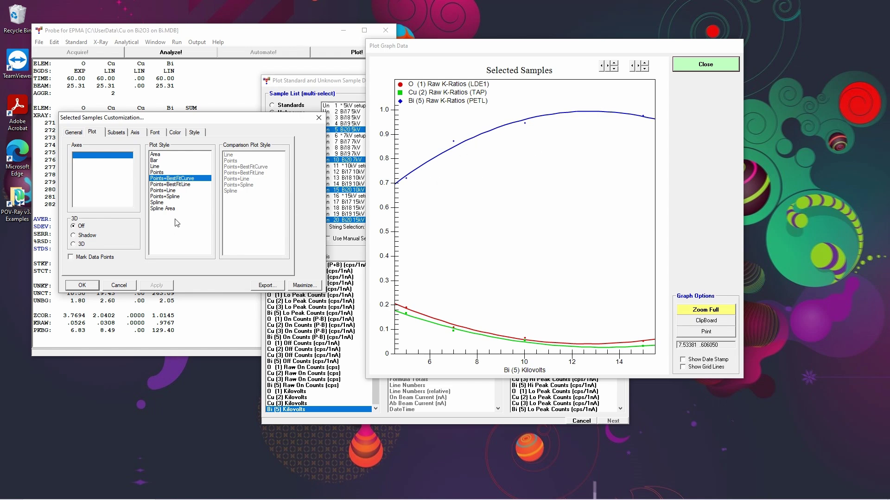
pyautogui.click(160, 203)
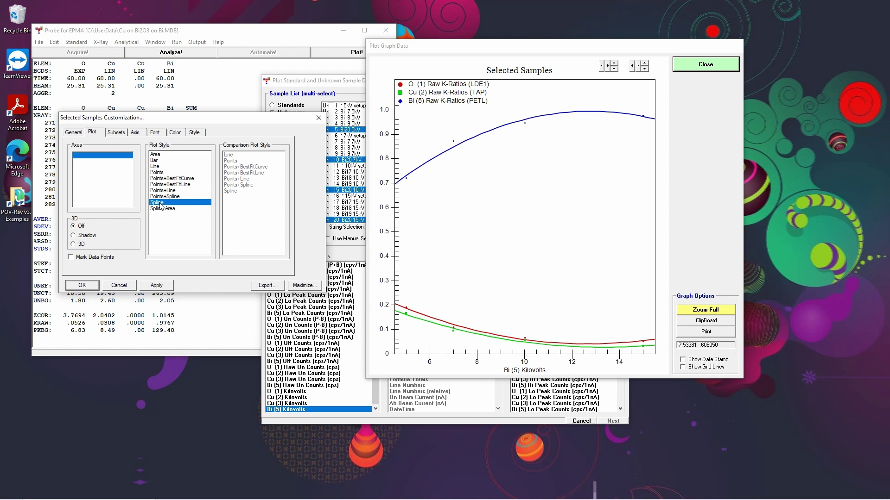
pyautogui.click(158, 287)
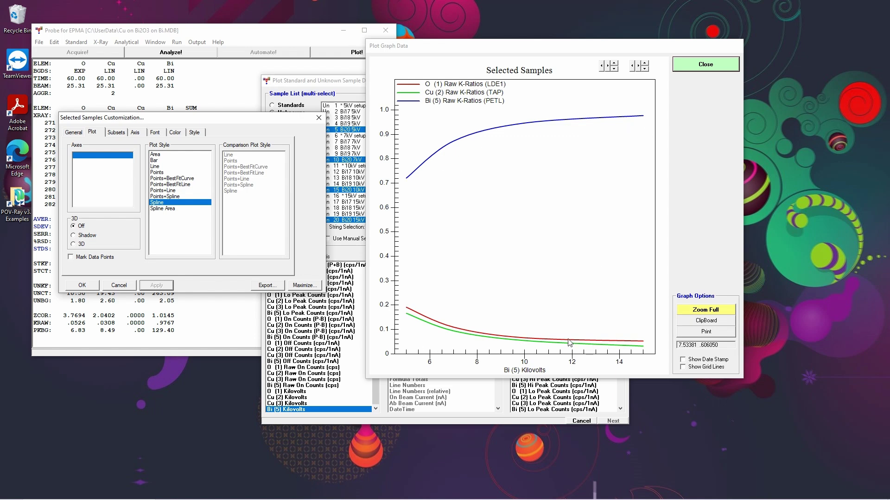
# - Preview the Y axis on a Log scale, restore it to Linear, and close the dialog
pyautogui.click(135, 133)
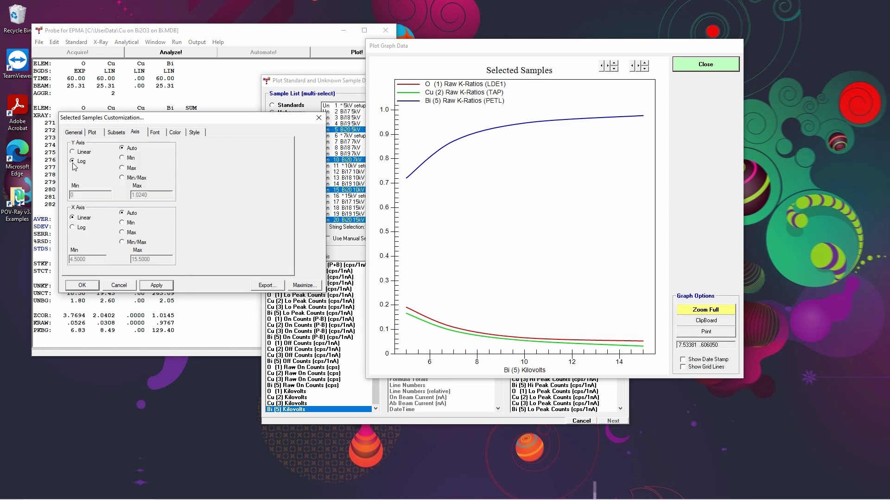
pyautogui.click(157, 286)
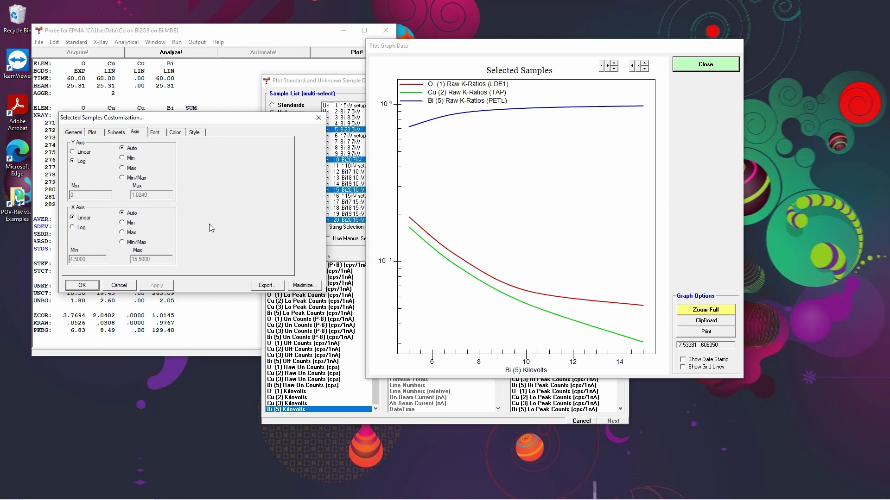
pyautogui.click(74, 152)
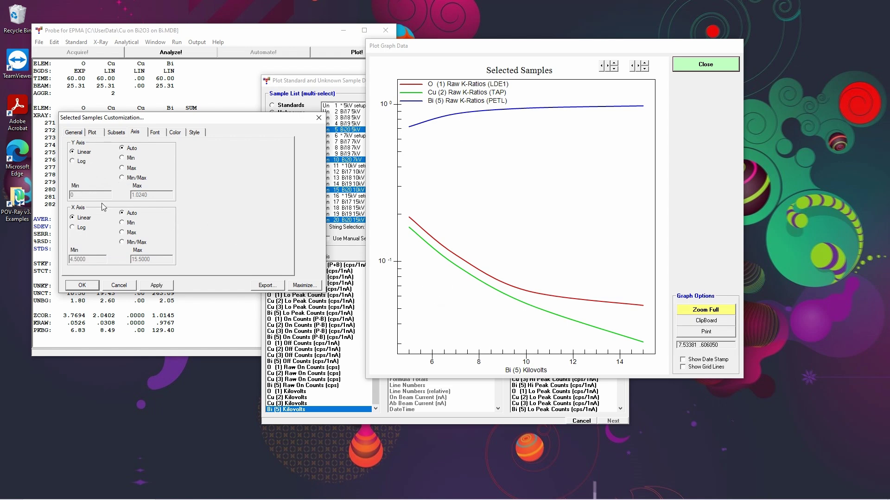
pyautogui.click(156, 285)
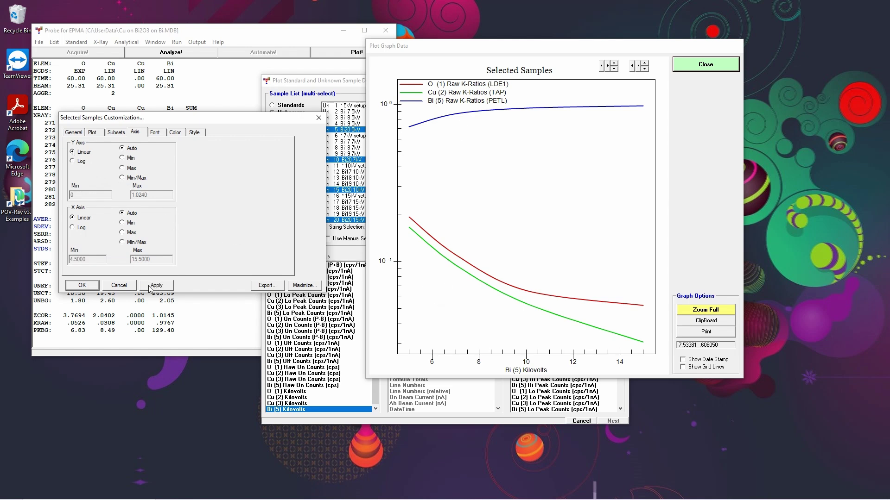
pyautogui.click(82, 285)
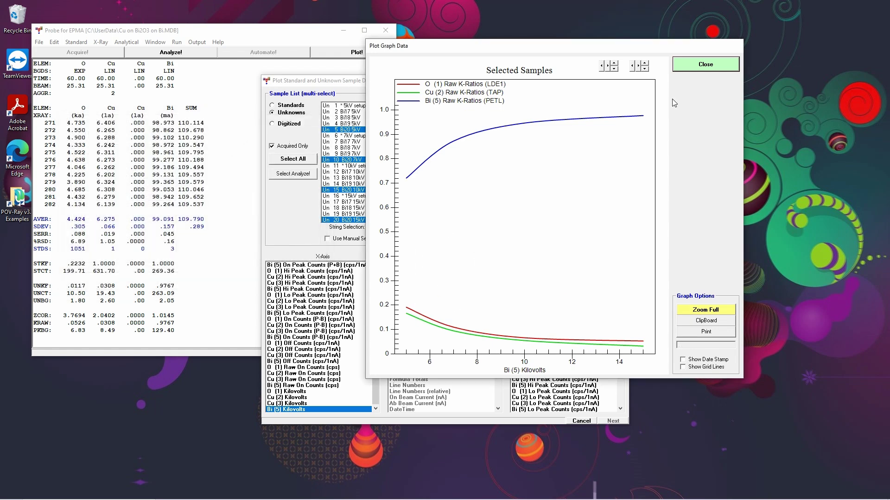
# - Regraph with only the O and Cu Raw K-Ratios selected for the Y axis
pyautogui.click(717, 66)
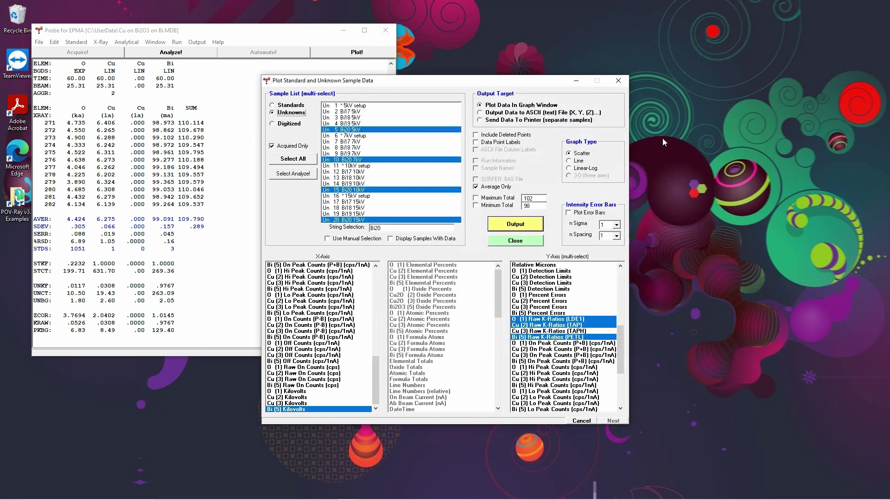
pyautogui.click(521, 338)
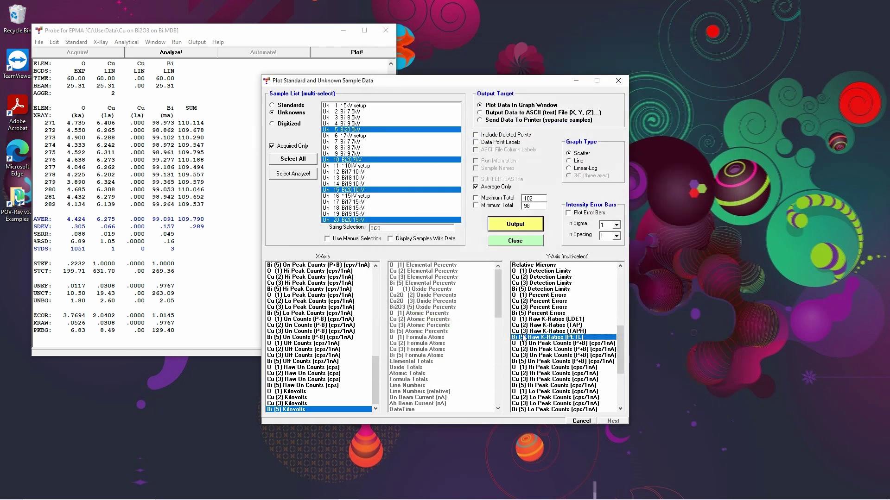
pyautogui.click(520, 320)
pyautogui.keyDown('ctrl'); pyautogui.click(521, 326); pyautogui.keyUp('ctrl')
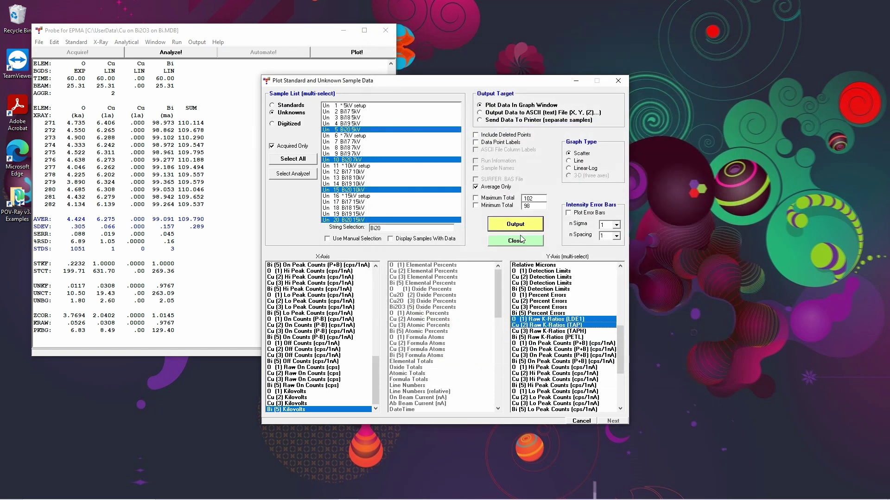
pyautogui.click(512, 225)
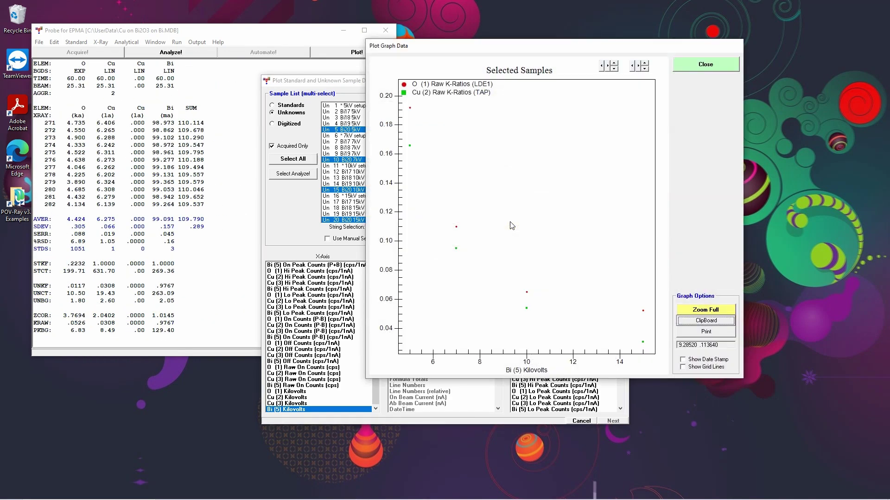
# - Switch the new O and Cu graph's plot style to Spline and close customization
pyautogui.doubleClick(477, 213)
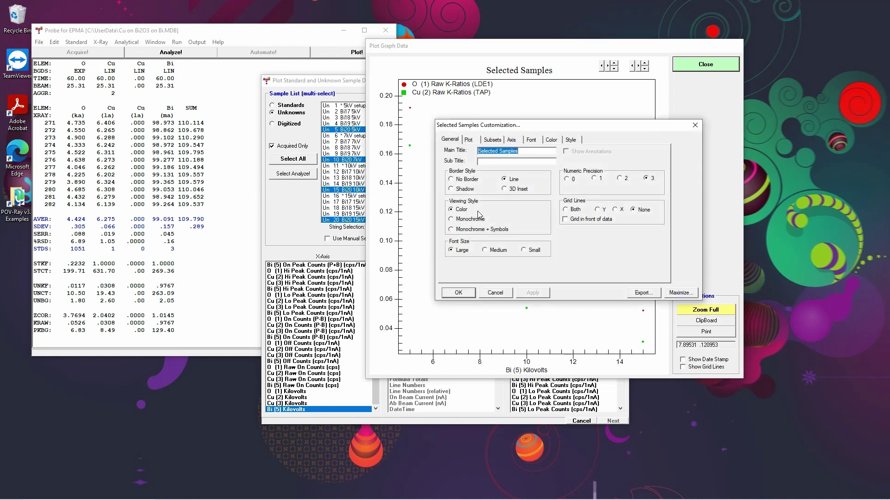
pyautogui.click(469, 140)
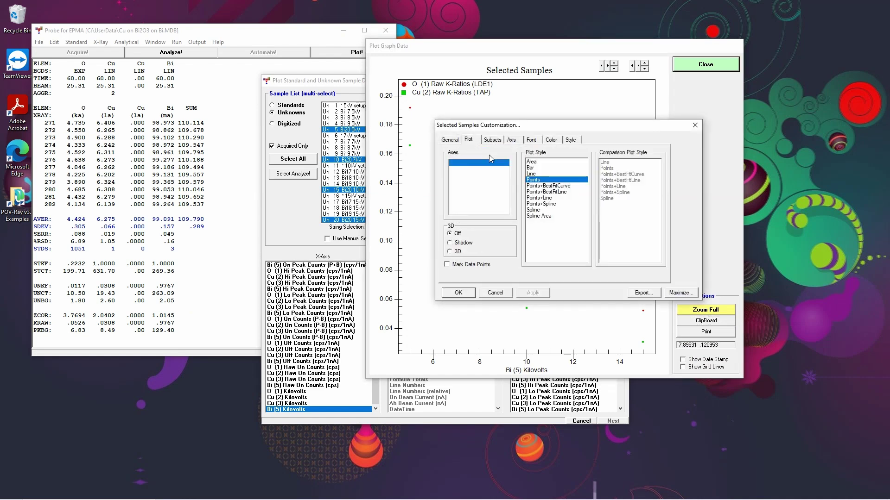
pyautogui.click(537, 210)
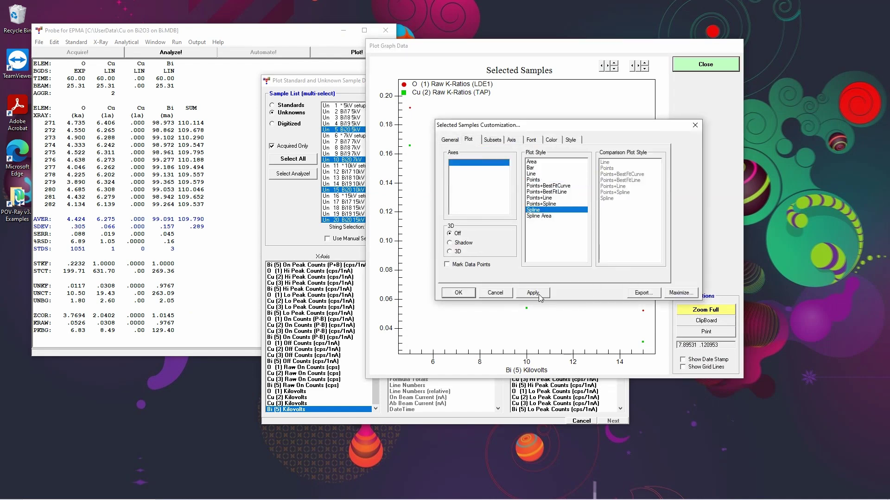
pyautogui.click(538, 294)
pyautogui.click(462, 293)
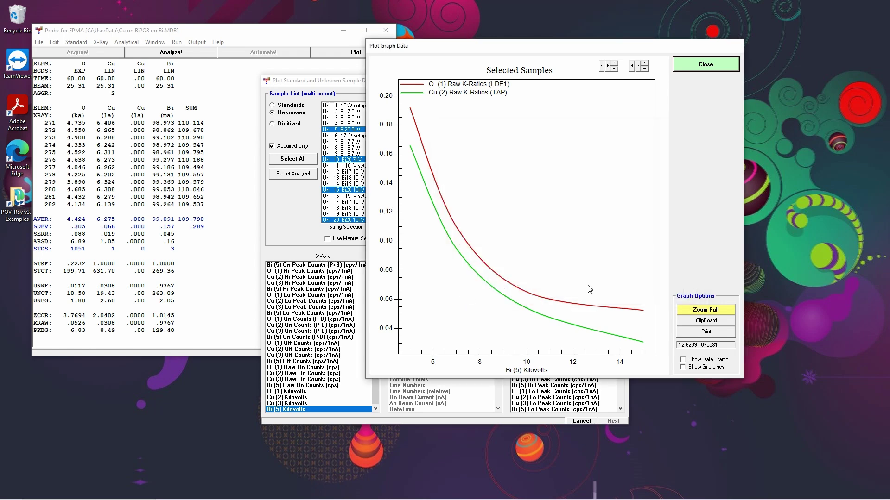
pyautogui.doubleClick(454, 280)
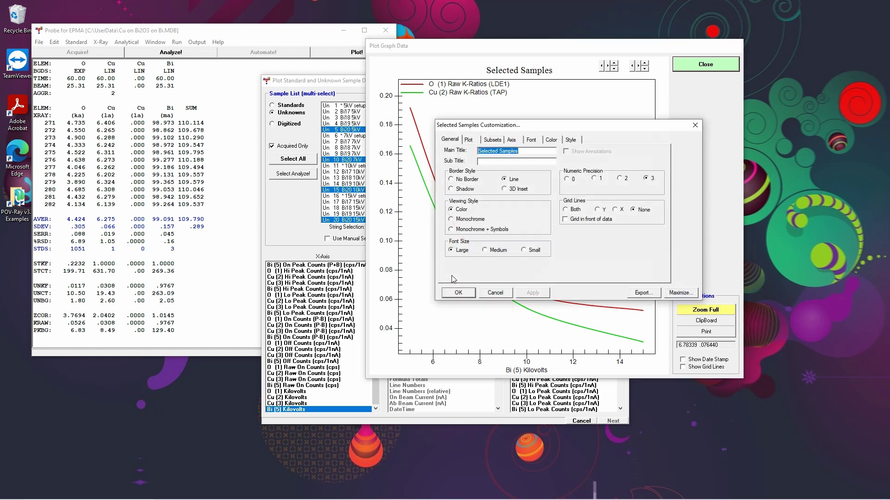
pyautogui.click(469, 142)
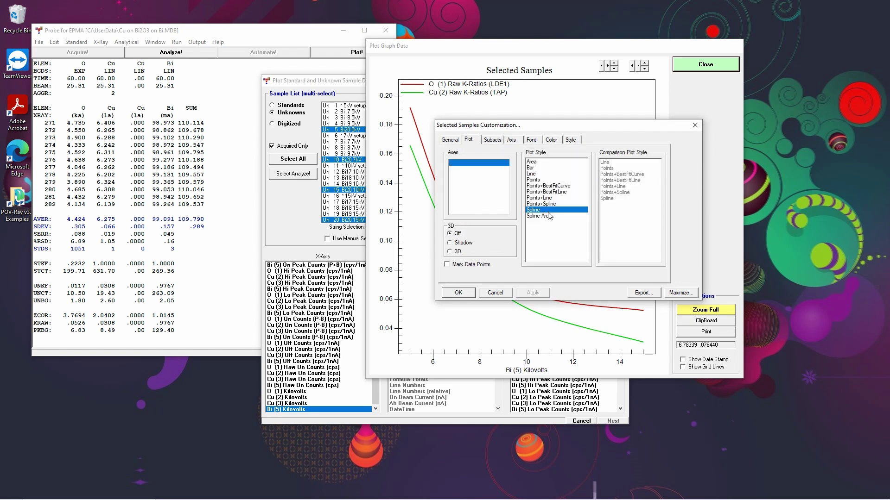
pyautogui.click(532, 168)
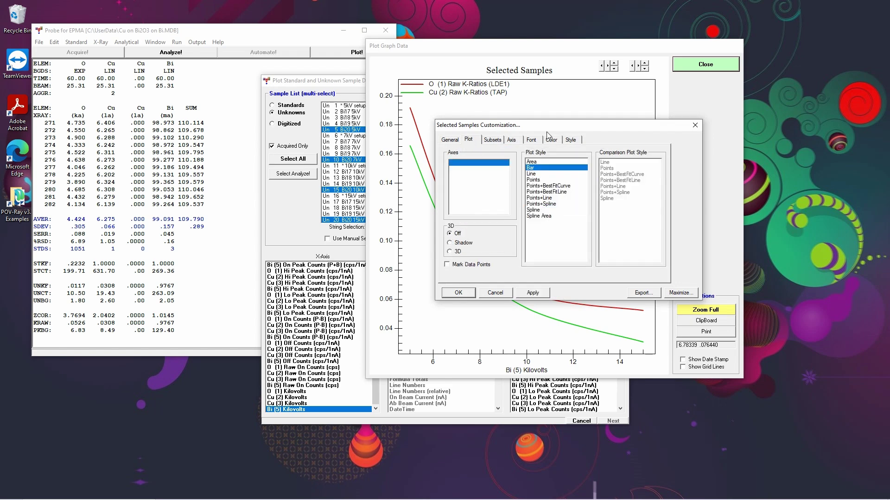
pyautogui.moveTo(548, 129); pyautogui.dragTo(241, 92)
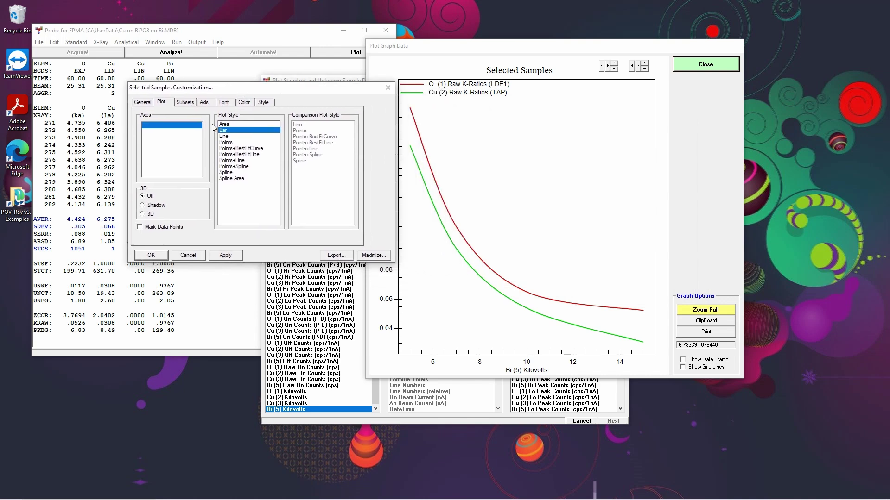
pyautogui.click(238, 256)
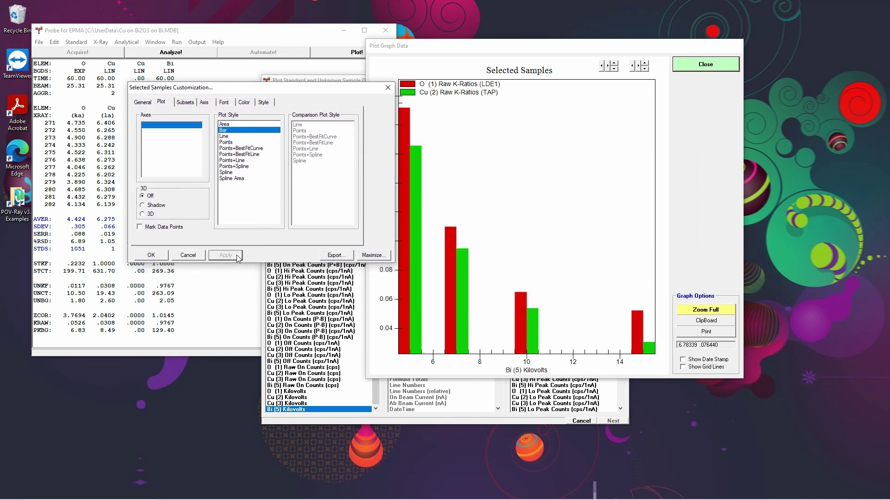
pyautogui.click(234, 180)
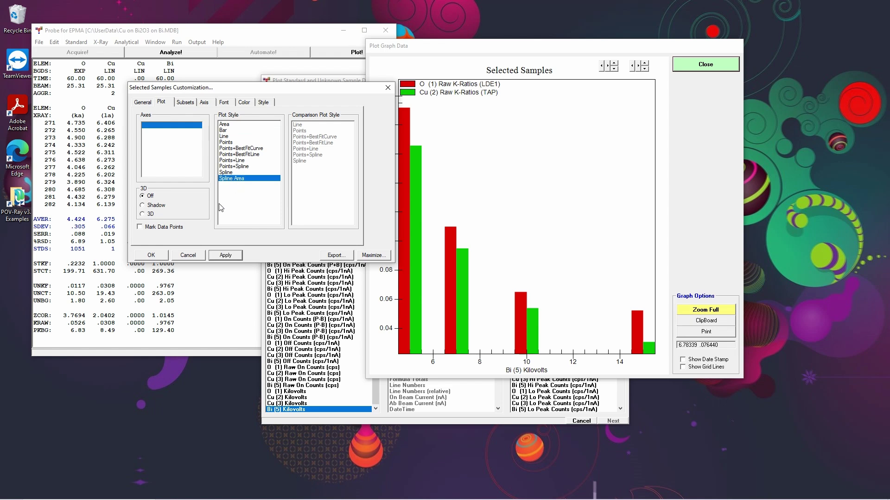
pyautogui.click(230, 256)
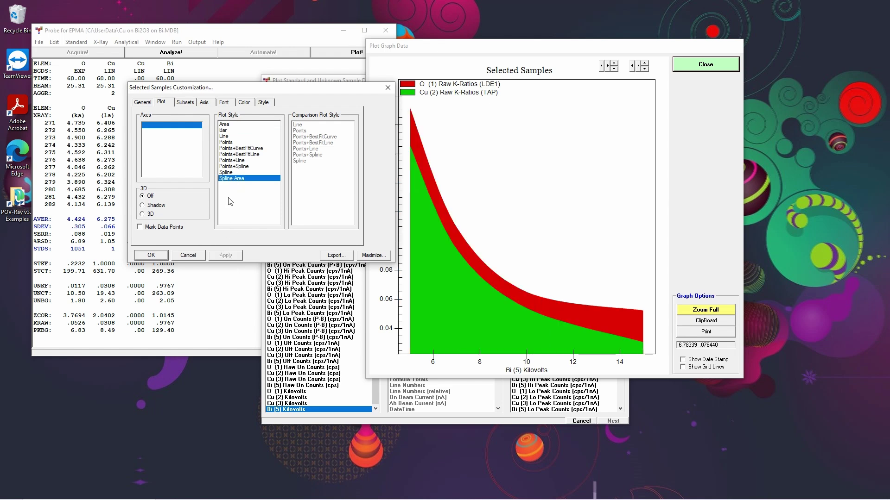
pyautogui.click(225, 173)
pyautogui.click(226, 256)
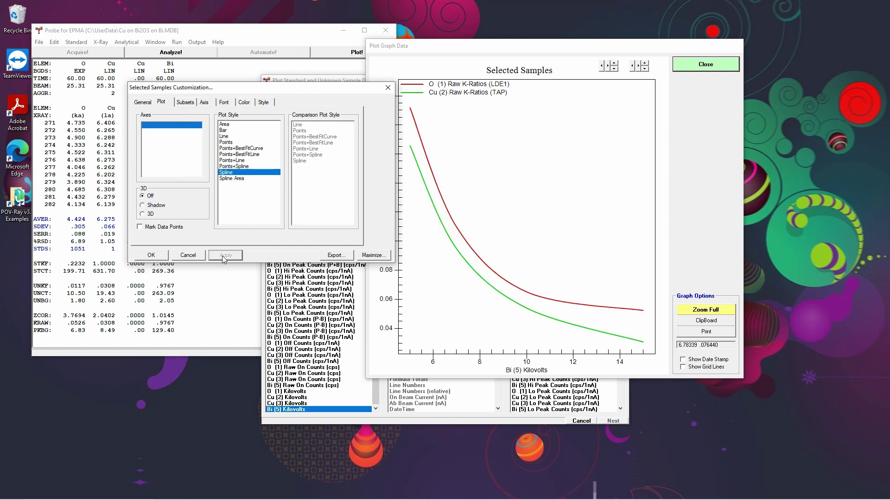
# - Close the customization dialog and the O and Cu graph, returning to the Bi20 plot settings
pyautogui.click(152, 255)
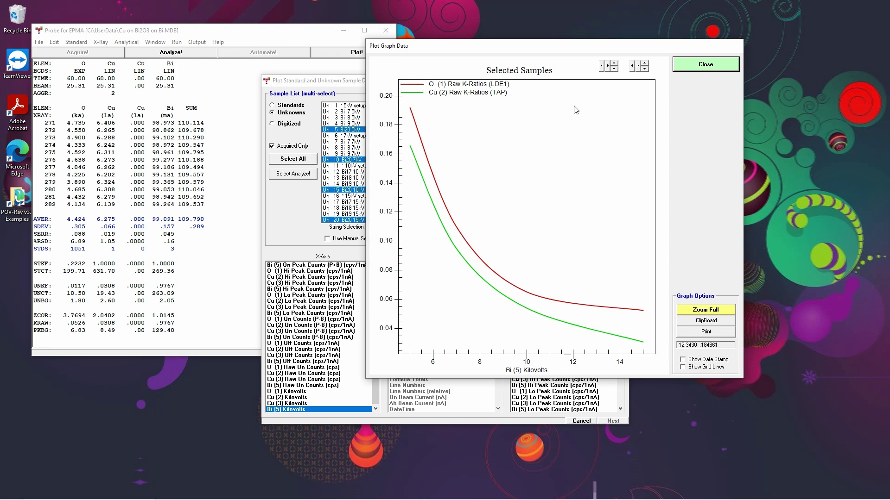
pyautogui.moveTo(549, 50); pyautogui.dragTo(654, 44)
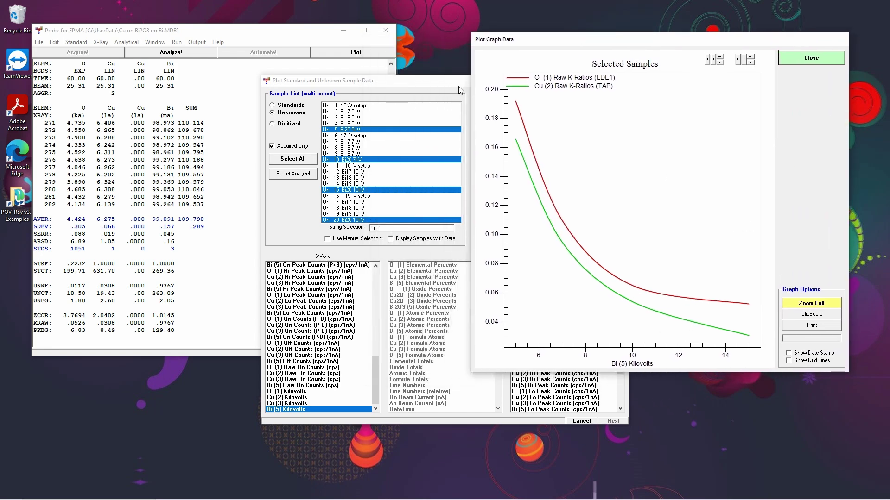
pyautogui.click(404, 90)
pyautogui.click(795, 59)
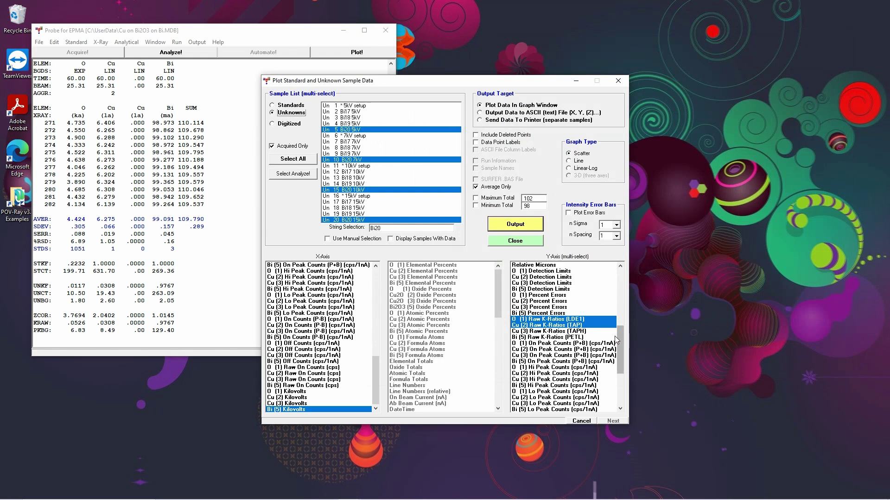
pyautogui.moveTo(622, 346); pyautogui.dragTo(617, 273)
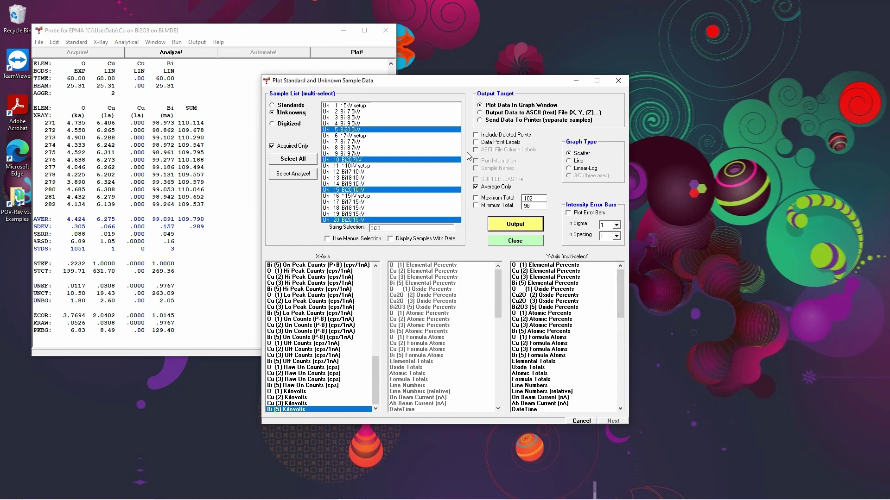